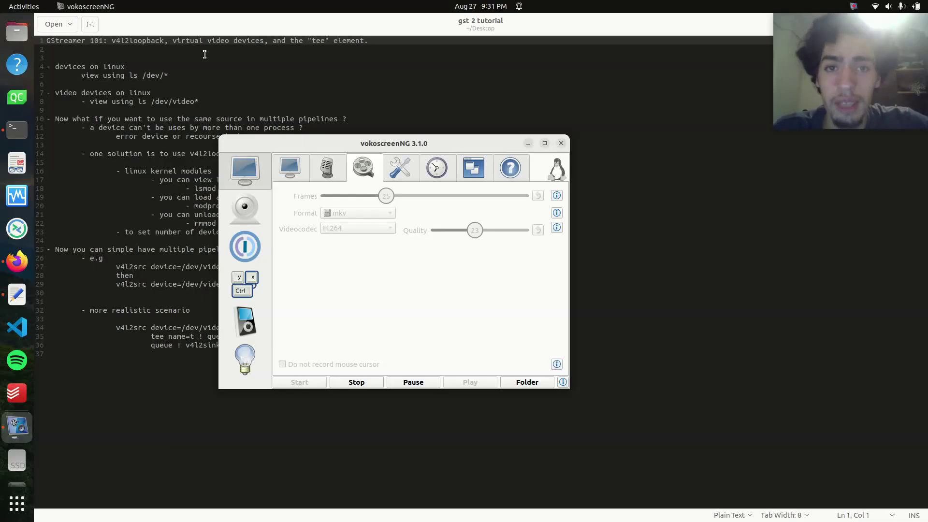
Highlight the 'devices on linux' and 'video devices on linux' notes, then open a terminal beside them
{"action": "left_click", "coordinate": [189, 88]}
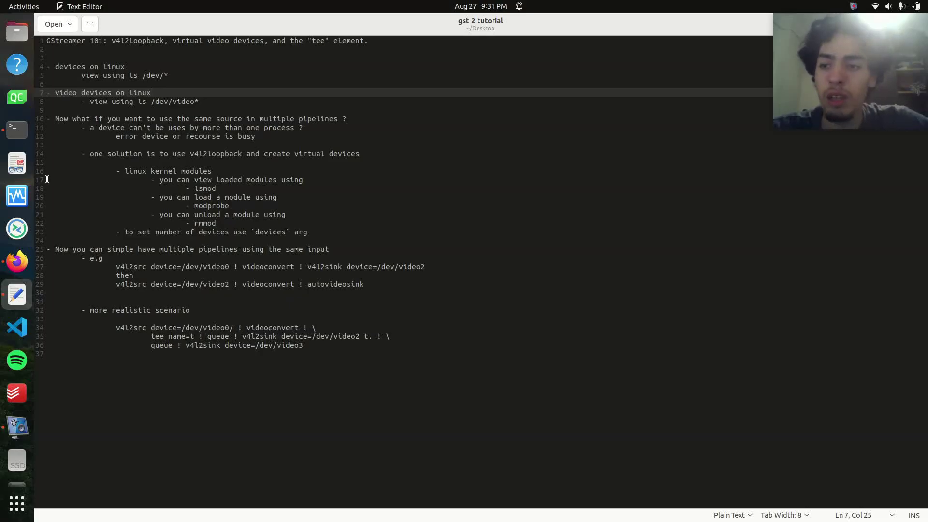
{"action": "left_click", "coordinate": [96, 67]}
{"action": "left_click_drag", "start_coordinate": [56, 68], "coordinate": [106, 68]}
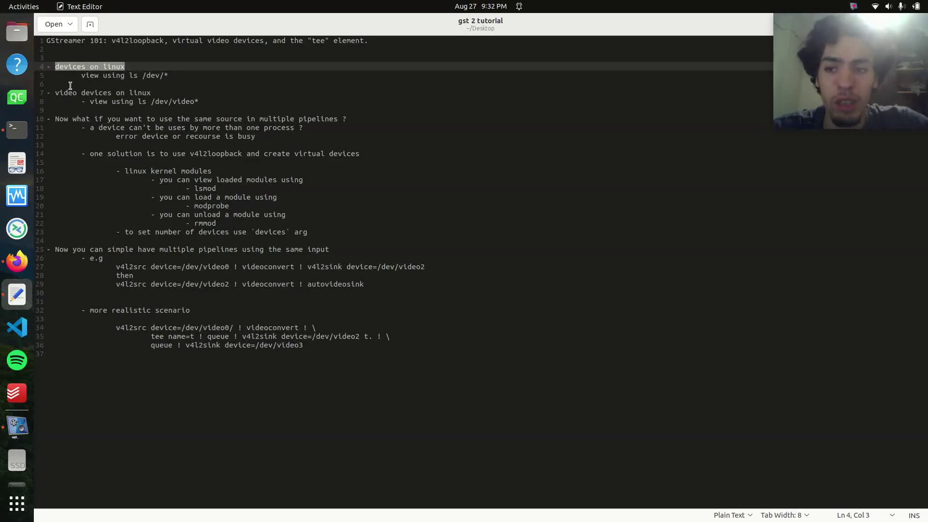
{"action": "left_click_drag", "start_coordinate": [56, 93], "coordinate": [134, 93]}
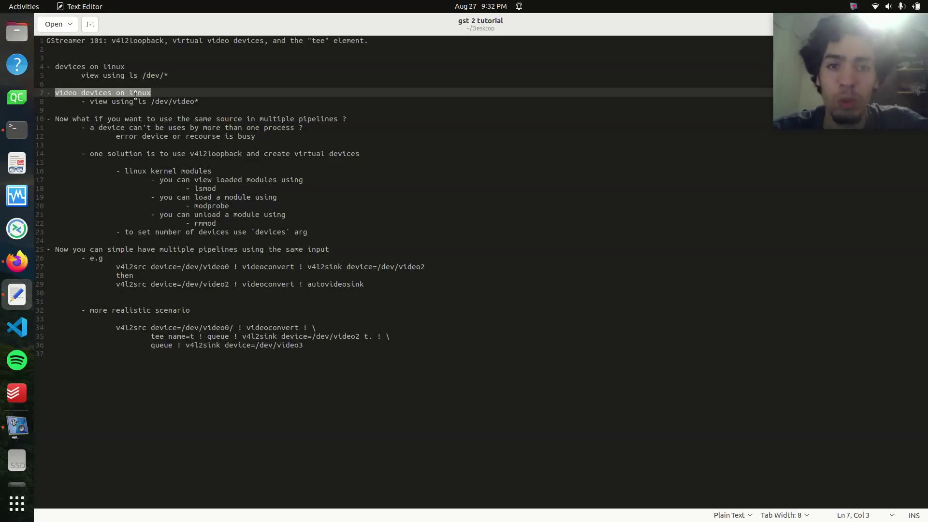
{"action": "left_click", "coordinate": [16, 129]}
{"action": "mouse_move", "coordinate": [247, 41]}
{"action": "left_mouse_down"}
{"action": "mouse_move", "coordinate": [350, 138]}
{"action": "mouse_move", "coordinate": [354, 159]}
{"action": "left_mouse_up"}
{"action": "type", "text": "ls /dev"}
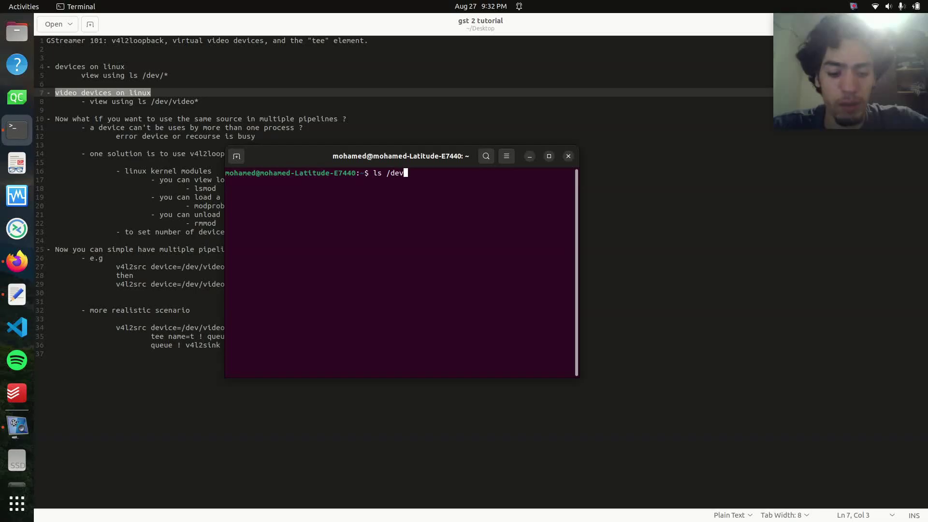
{"action": "type", "text": "/*"}
Run ls /dev/* and scroll through the device listing
{"action": "key", "text": "Return"}
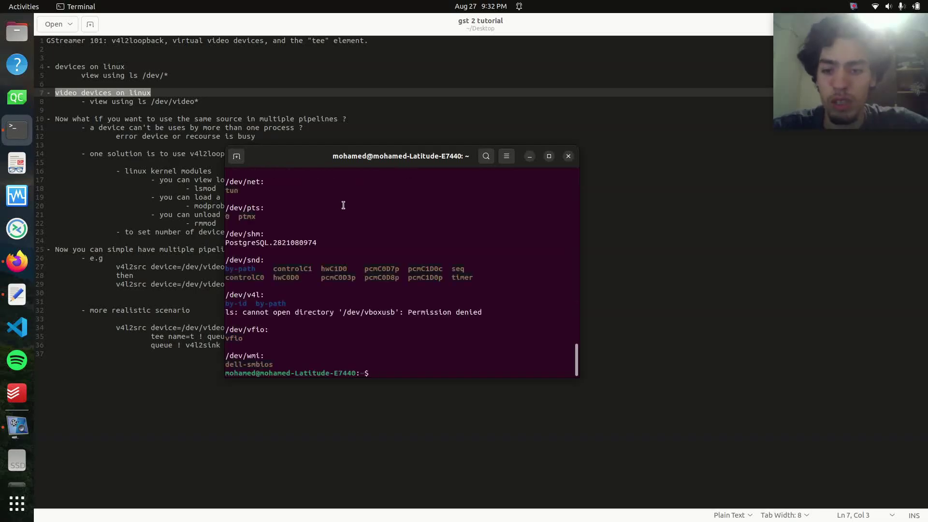
{"action": "scroll", "coordinate": [343, 205], "scroll_direction": "up", "scroll_amount": 5}
{"action": "scroll", "coordinate": [343, 206], "scroll_direction": "up", "scroll_amount": 5}
{"action": "scroll", "coordinate": [343, 205], "scroll_direction": "up", "scroll_amount": 5}
{"action": "scroll", "coordinate": [450, 227], "scroll_direction": "up", "scroll_amount": 3}
{"action": "scroll", "coordinate": [563, 188], "scroll_direction": "up", "scroll_amount": 5}
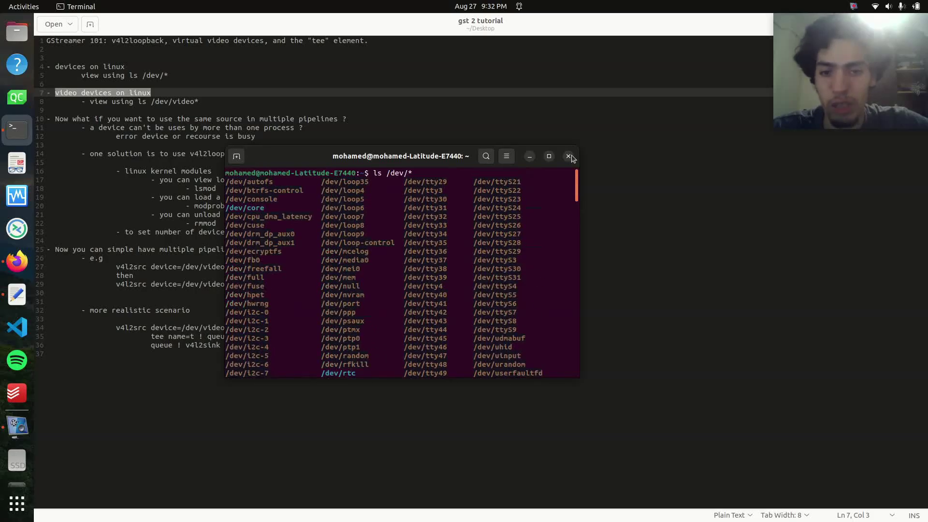
{"action": "type", "text": "ls /dev/"}
{"action": "type", "text": "device"}
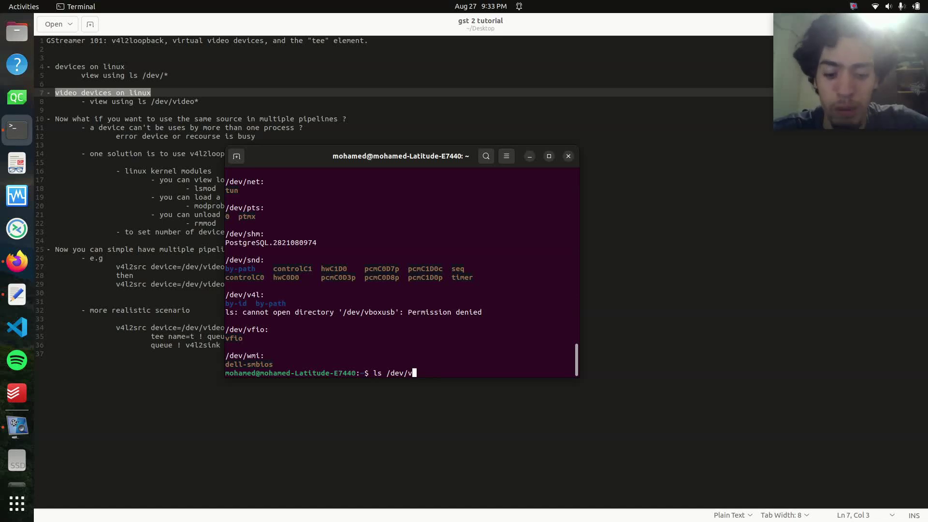
{"action": "type", "text": "ideo*"}
Run ls /dev/video* and highlight /dev/video0 and /dev/video1 in the output
{"action": "key", "text": "Return"}
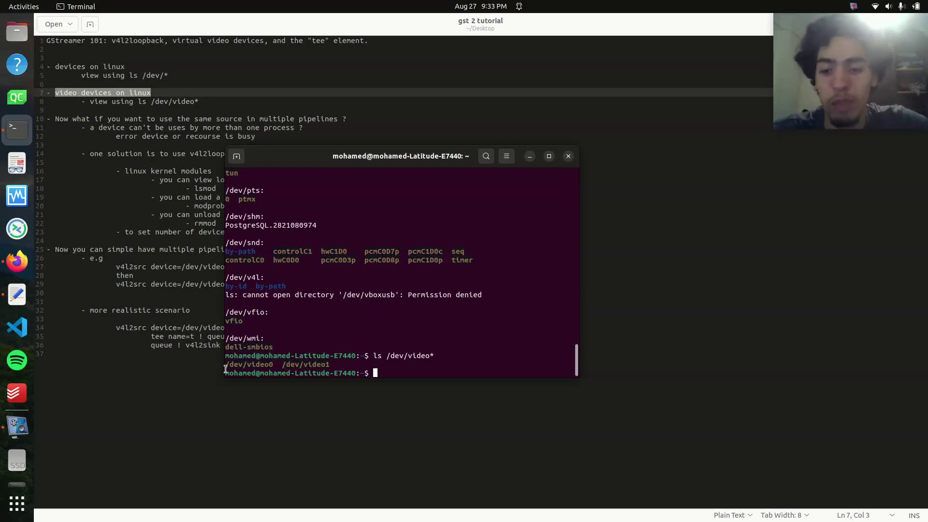
{"action": "left_click_drag", "start_coordinate": [228, 365], "coordinate": [274, 365]}
{"action": "left_click", "coordinate": [274, 364]}
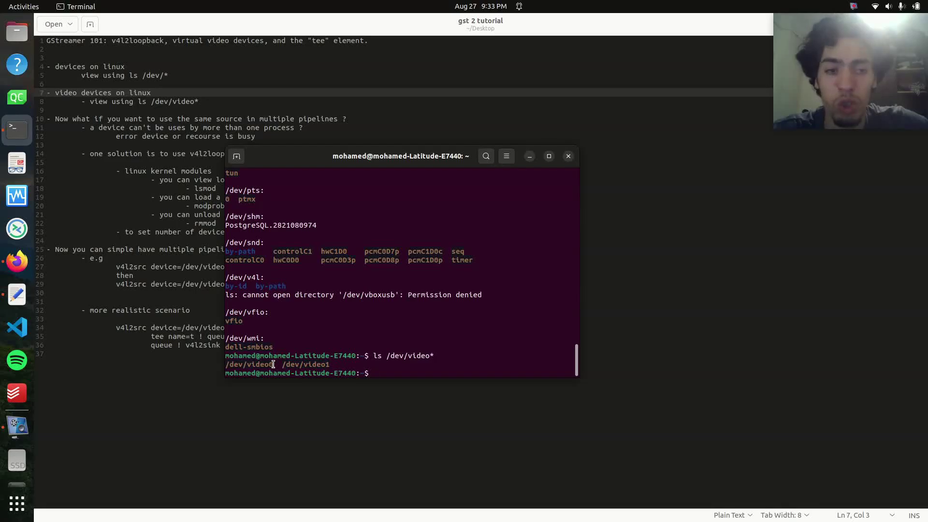
{"action": "left_click_drag", "start_coordinate": [285, 365], "coordinate": [330, 365]}
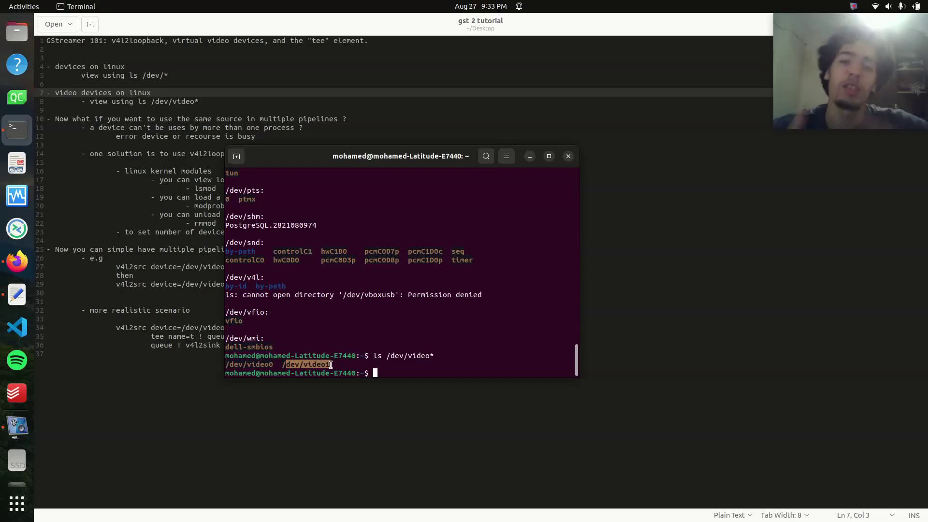
{"action": "left_click", "coordinate": [410, 348]}
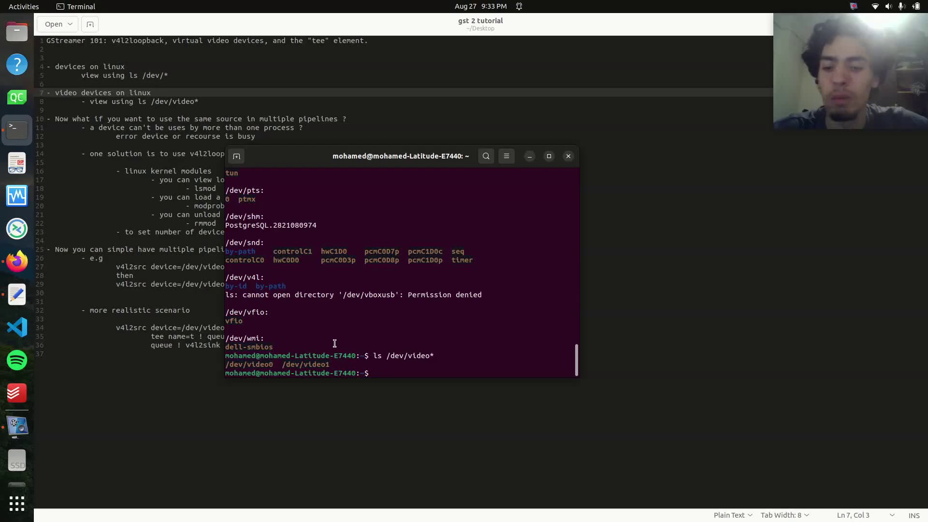
{"action": "left_click_drag", "start_coordinate": [277, 364], "coordinate": [227, 365]}
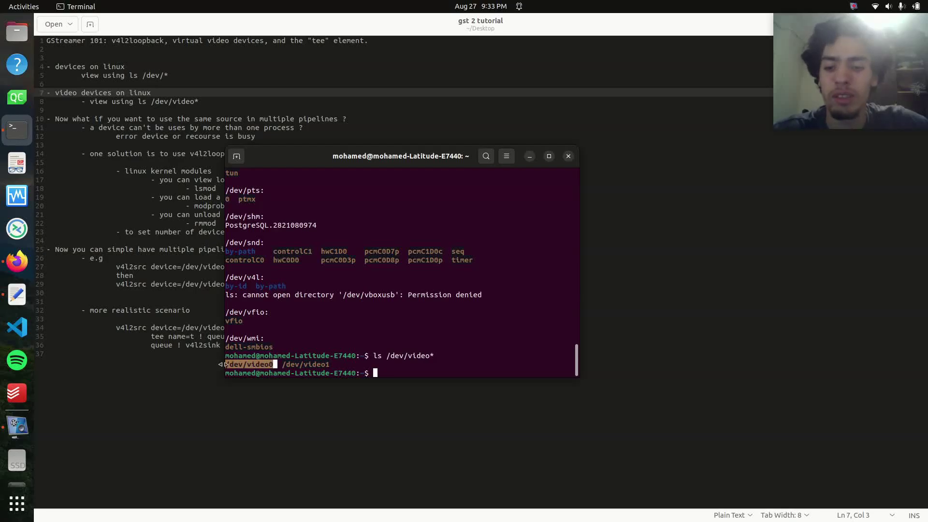
{"action": "left_click", "coordinate": [376, 354]}
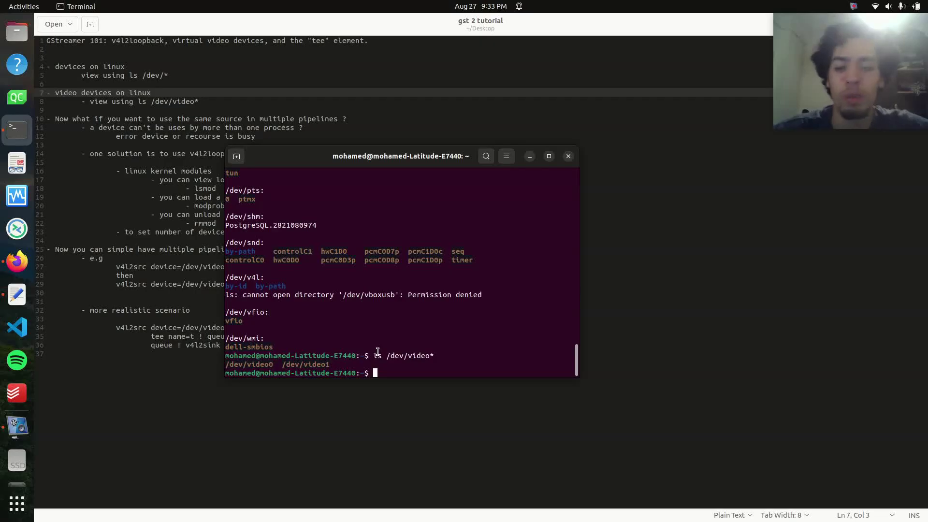
{"action": "type", "text": "gst-laucn"}
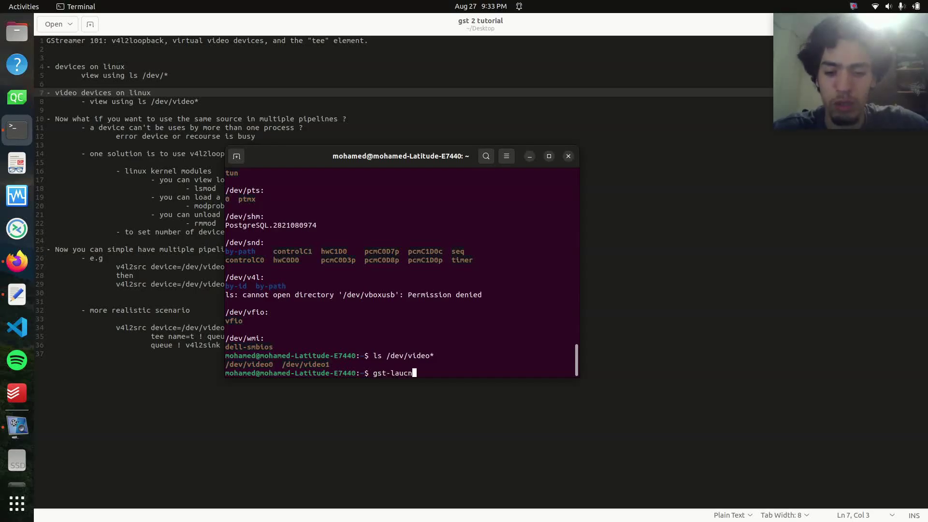
Type 'gst-launch-1.0 v4l2src device=dev/video0 ! videoconvert ! autovideosink', fixing the command-name typo
{"action": "key", "text": "BackSpace"}
{"action": "key", "text": "BackSpace"}
{"action": "type", "text": "nch-1"}
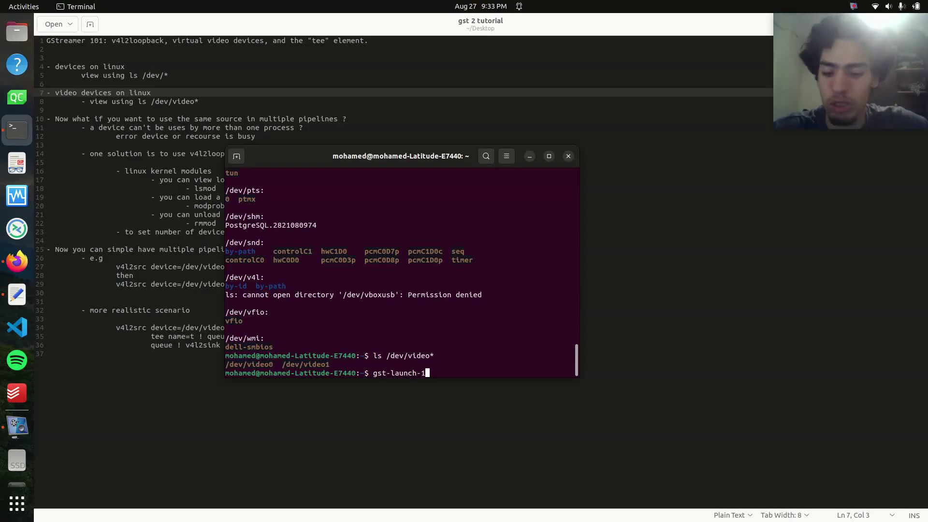
{"action": "type", "text": ".0 "}
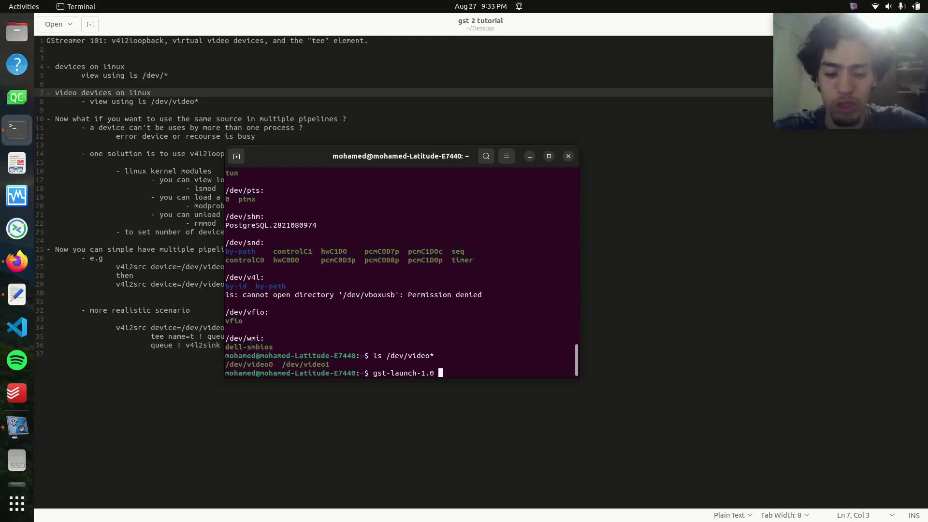
{"action": "type", "text": "v4l2src "}
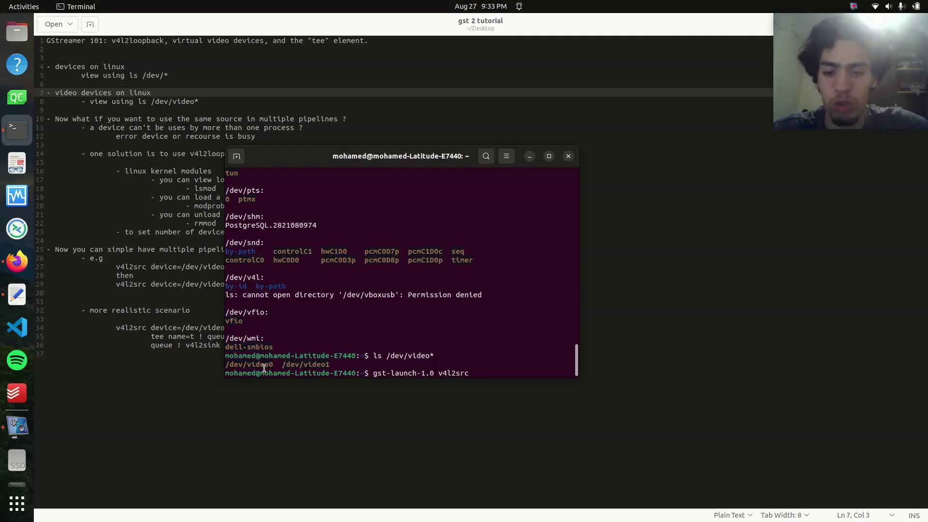
{"action": "type", "text": "dev"}
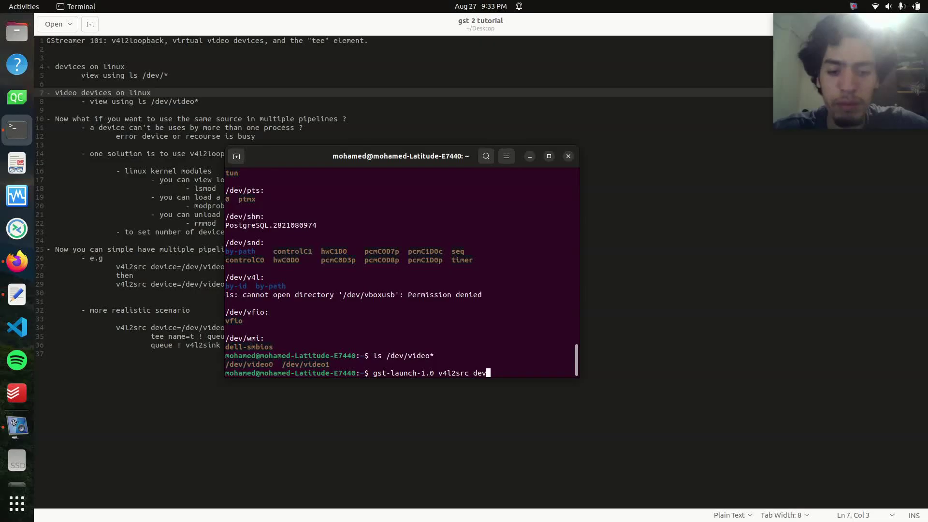
{"action": "type", "text": "ice=dev/video0"}
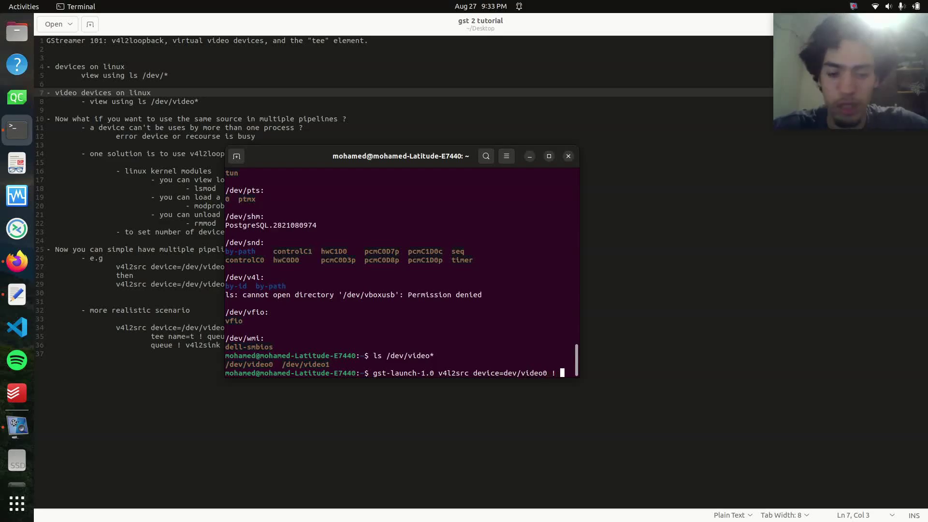
{"action": "type", "text": " ! videoconvert !"}
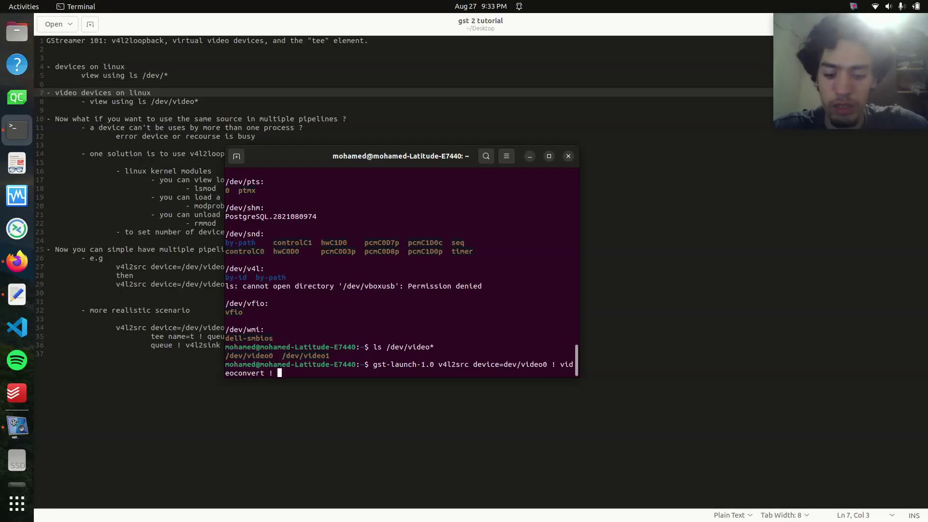
{"action": "type", "text": "tovideosink"}
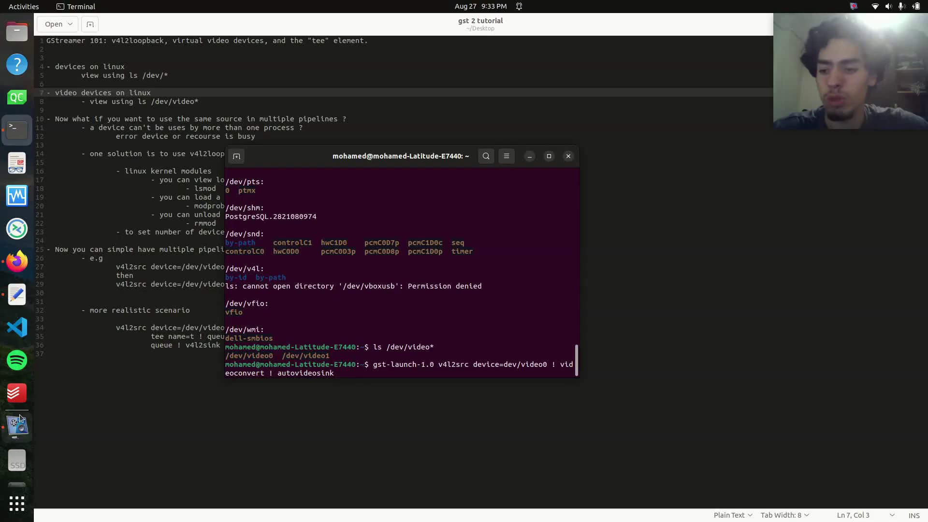
Turn off the screen recorder's webcam overlay and move the recorder window aside
{"action": "left_click", "coordinate": [17, 425]}
{"action": "scroll", "coordinate": [361, 170], "scroll_direction": "up", "scroll_amount": 1}
{"action": "scroll", "coordinate": [362, 170], "scroll_direction": "up", "scroll_amount": 1}
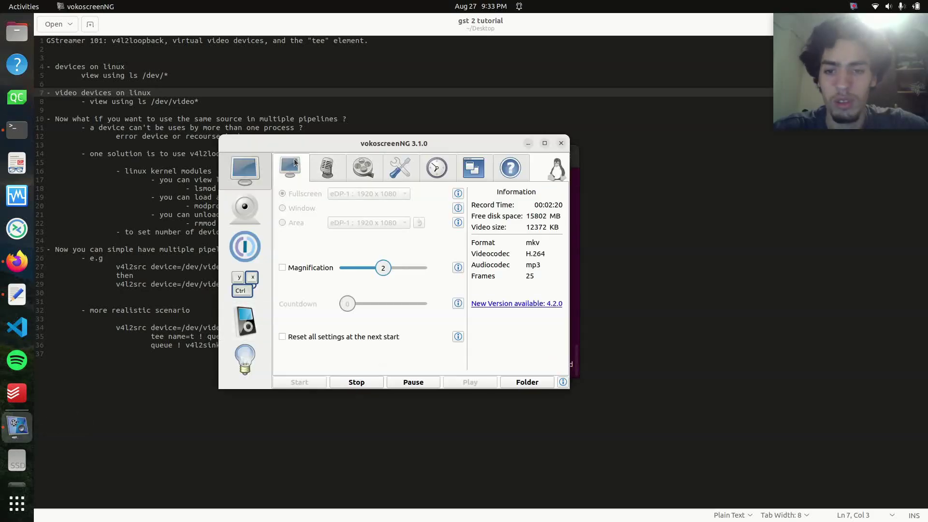
{"action": "left_click", "coordinate": [361, 169]}
{"action": "left_click", "coordinate": [328, 168]}
{"action": "left_click", "coordinate": [244, 207]}
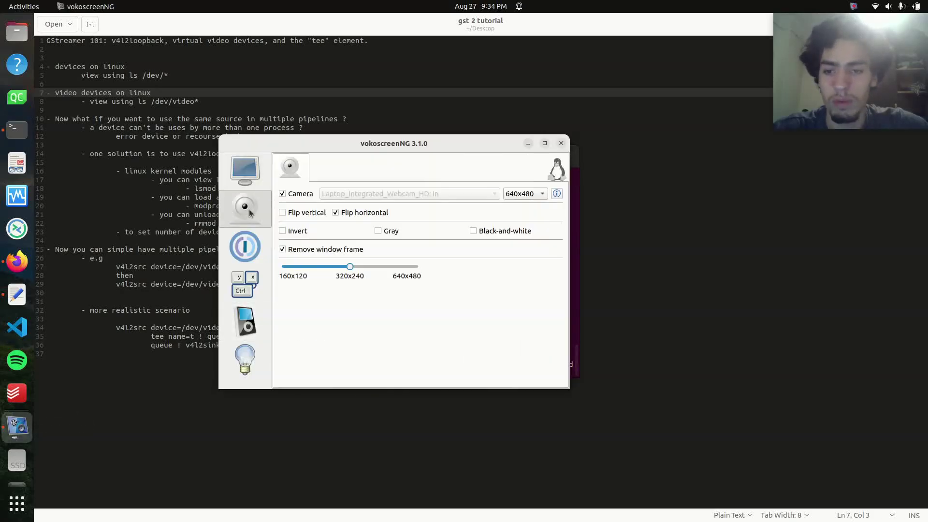
{"action": "left_click", "coordinate": [284, 194]}
{"action": "left_click_drag", "start_coordinate": [487, 144], "coordinate": [491, 293]}
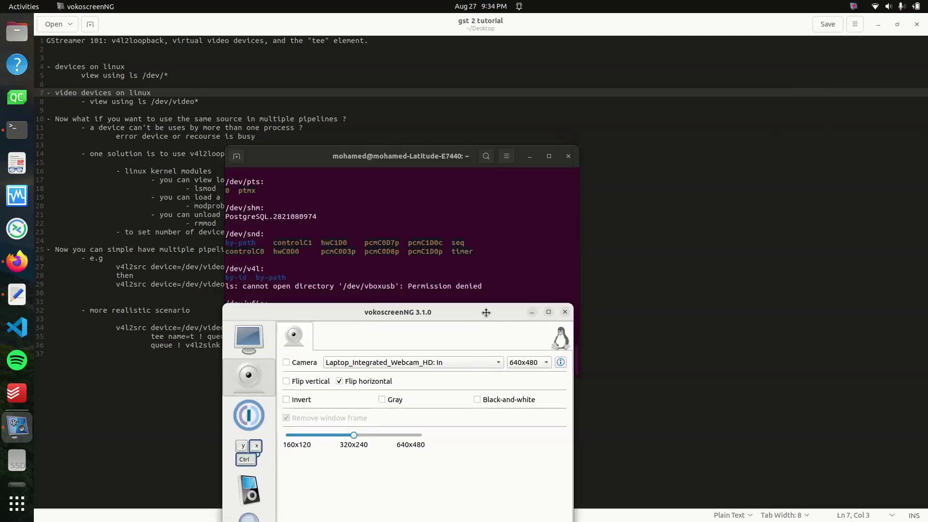
{"action": "left_click", "coordinate": [469, 231]}
Run the pipeline, correct the device path, view the webcam feed, then close its window
{"action": "key", "text": "Return"}
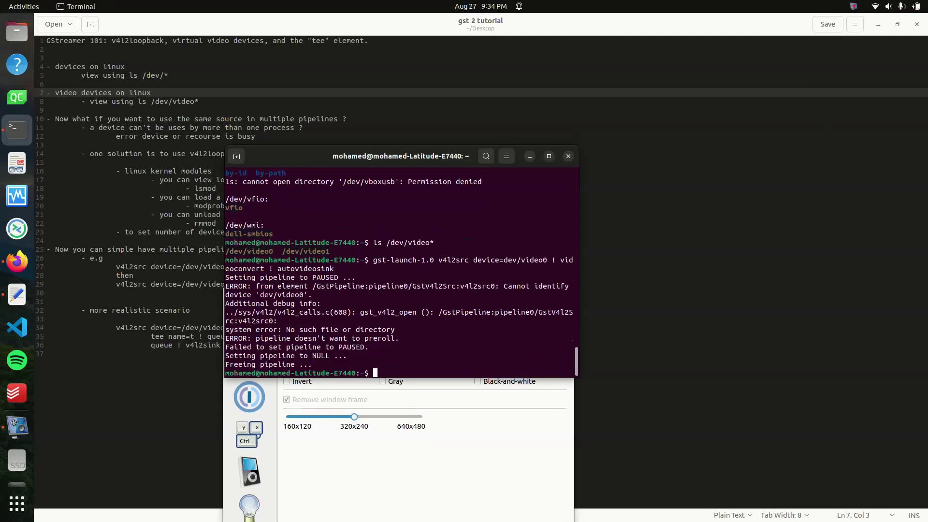
{"action": "key", "text": "Up"}
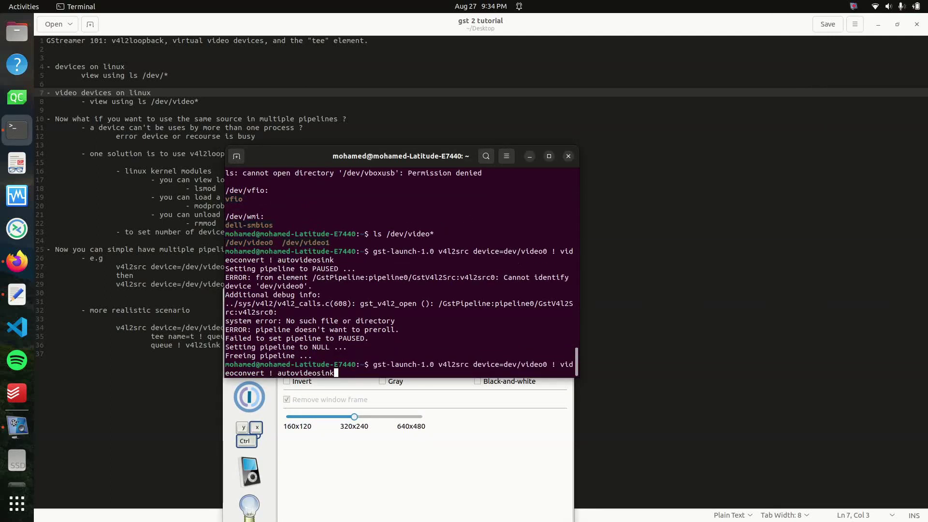
{"action": "key", "text": "Return"}
{"action": "key", "text": "Up"}
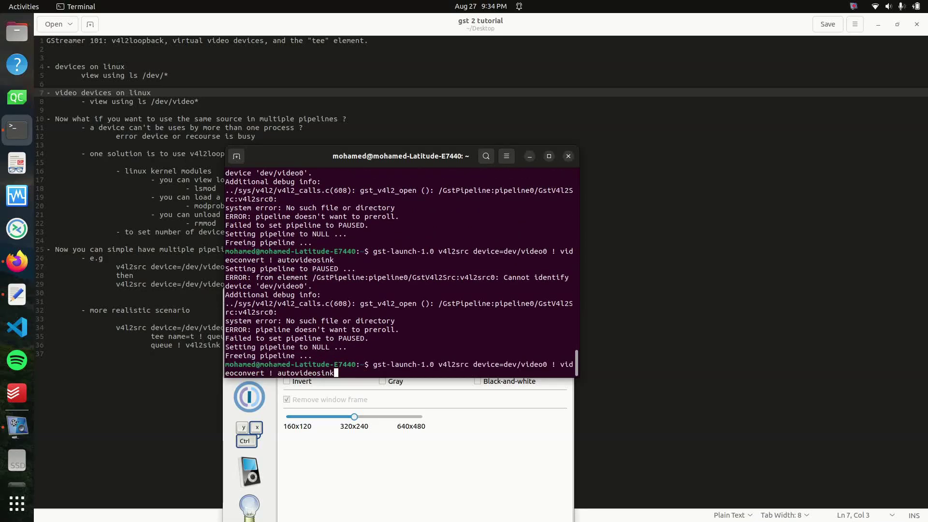
{"action": "key", "text": "ctrl+Left"}
{"action": "key", "text": "ctrl+Left"}
{"action": "type", "text": "/"}
{"action": "key", "text": "Return"}
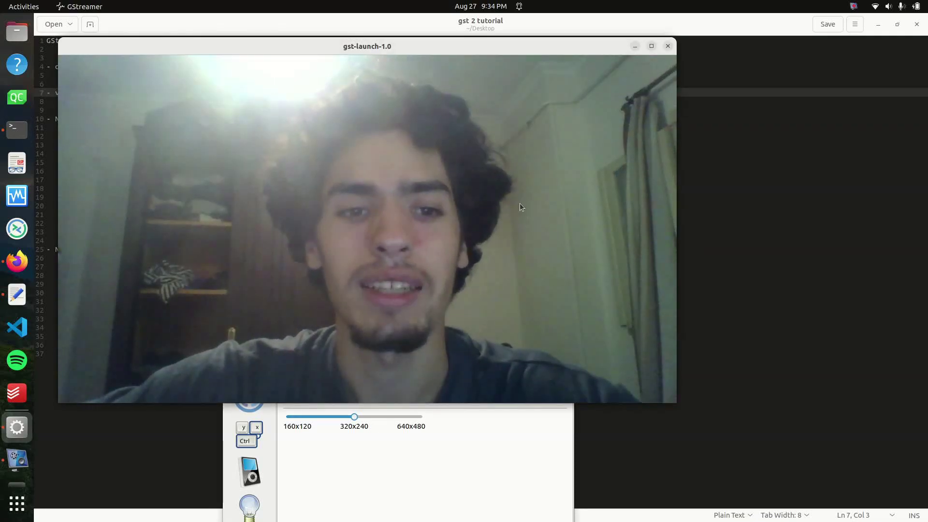
{"action": "left_click", "coordinate": [668, 47]}
Hide the vokoscreenNG recorder window to reveal the terminal
{"action": "left_click", "coordinate": [433, 449]}
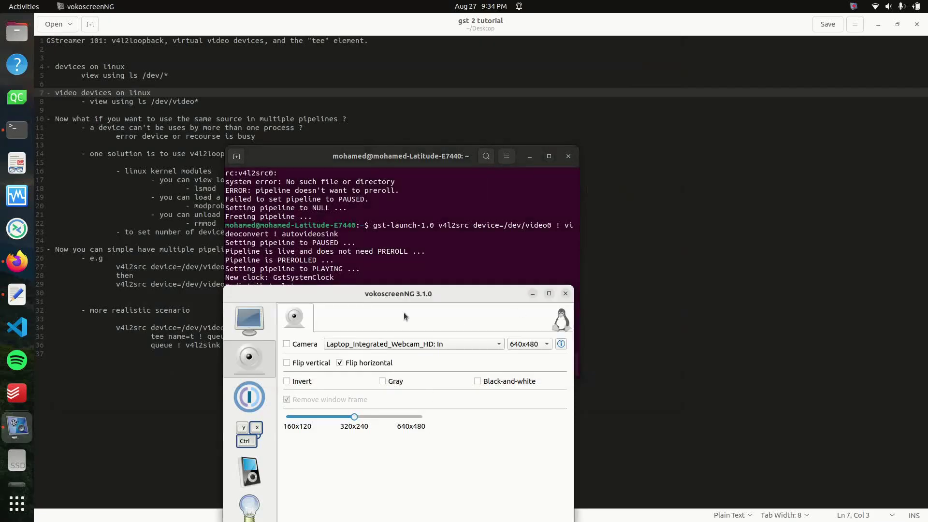
{"action": "left_click", "coordinate": [287, 345]}
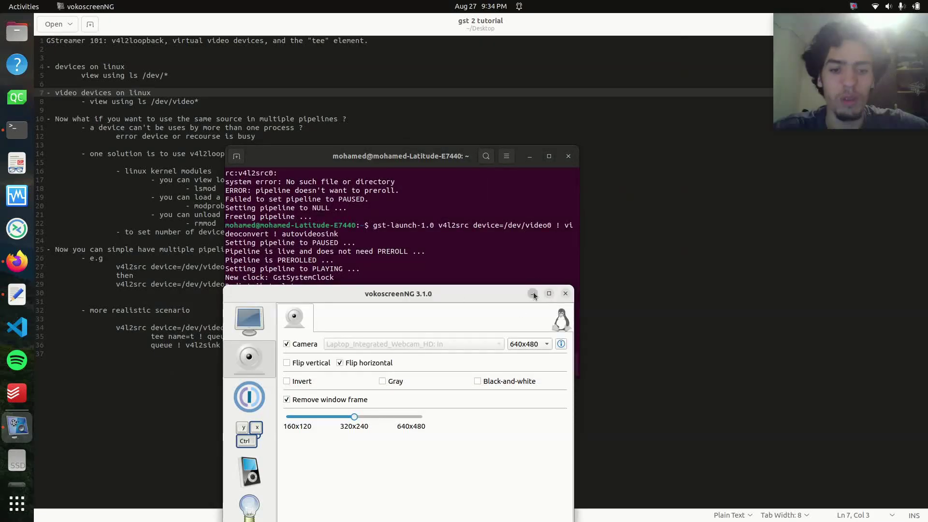
{"action": "left_click", "coordinate": [533, 294]}
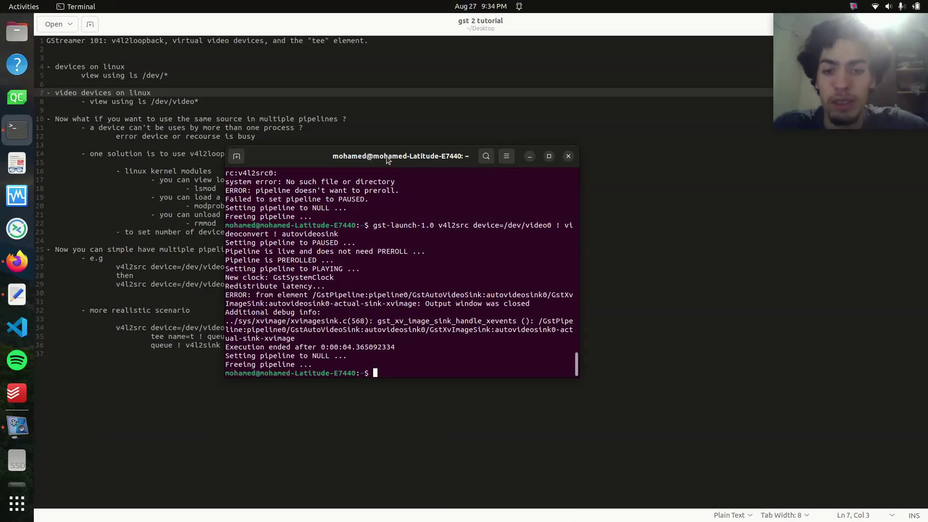
Reposition the terminal and recall the previous /dev/video0 gst-launch pipeline
{"action": "left_click_drag", "start_coordinate": [388, 160], "coordinate": [419, 228]}
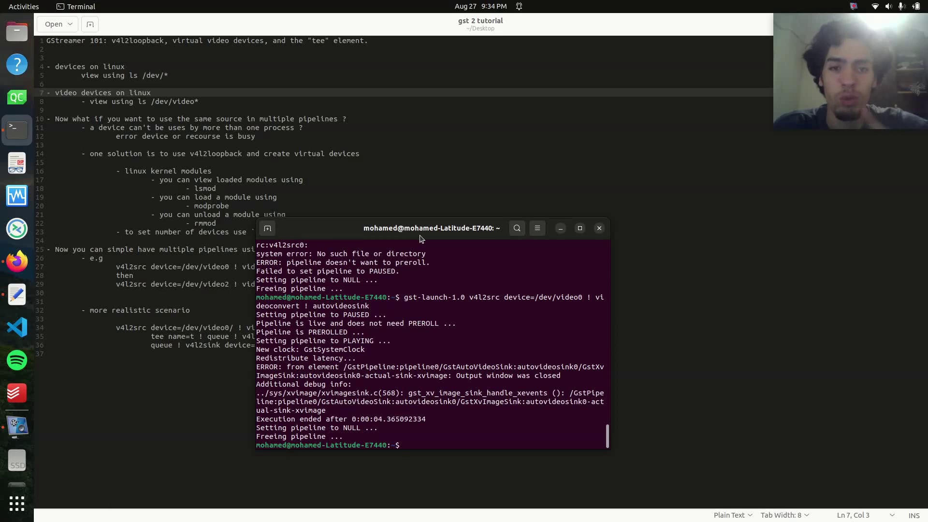
{"action": "left_click_drag", "start_coordinate": [408, 219], "coordinate": [391, 162]}
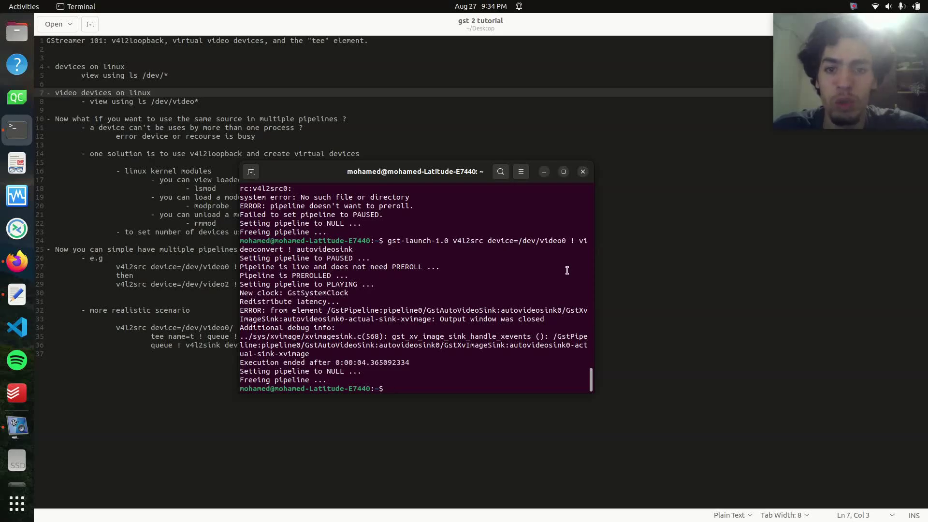
{"action": "key", "text": "Up"}
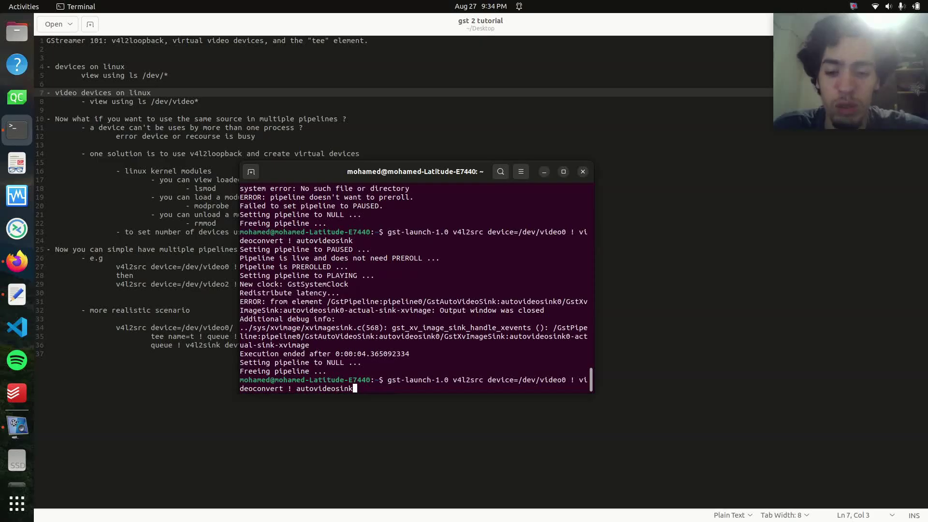
Rerun the /dev/video0 pipeline and highlight its 'Device or resource busy' error lines
{"action": "key", "text": "Return"}
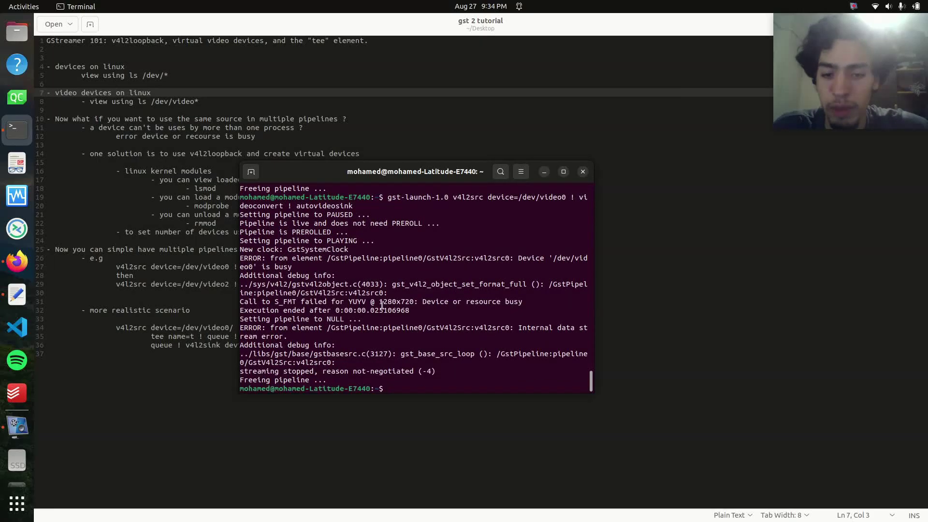
{"action": "left_click_drag", "start_coordinate": [422, 301], "coordinate": [522, 302]}
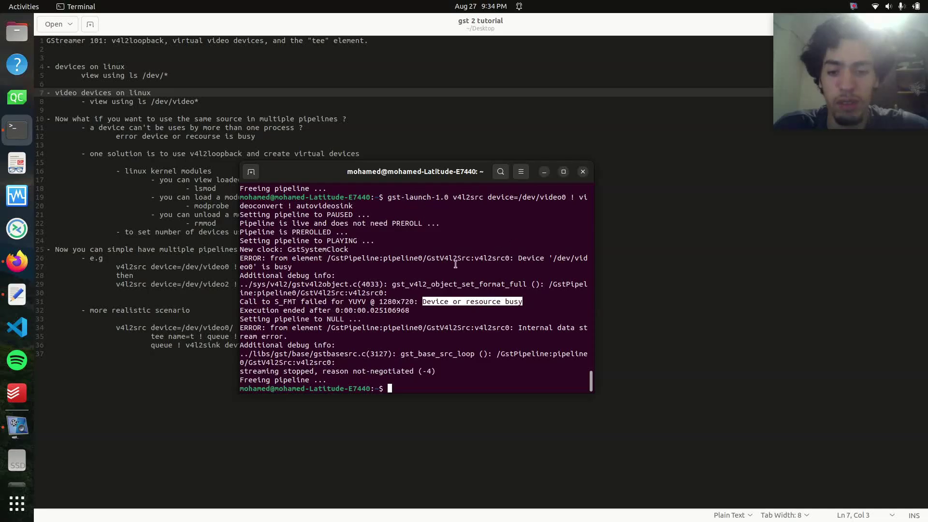
{"action": "left_click_drag", "start_coordinate": [532, 258], "coordinate": [581, 268]}
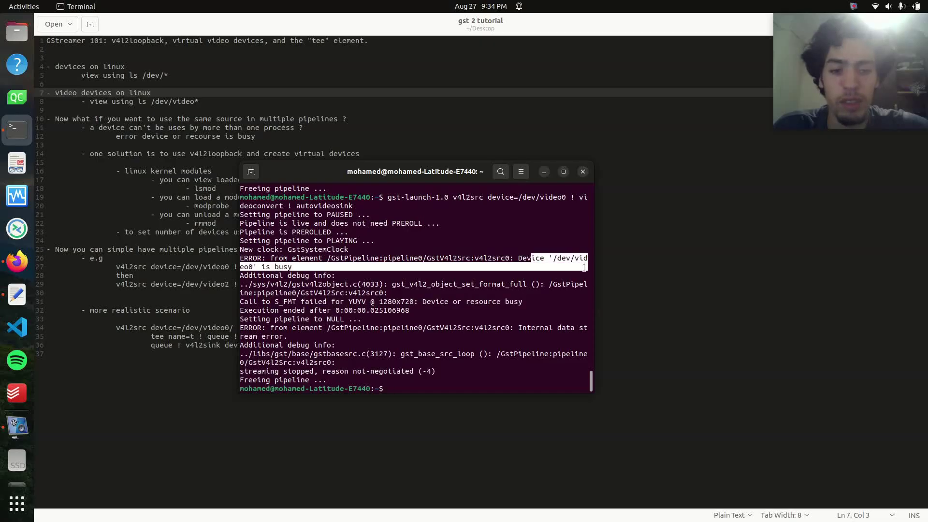
{"action": "left_click", "coordinate": [482, 265]}
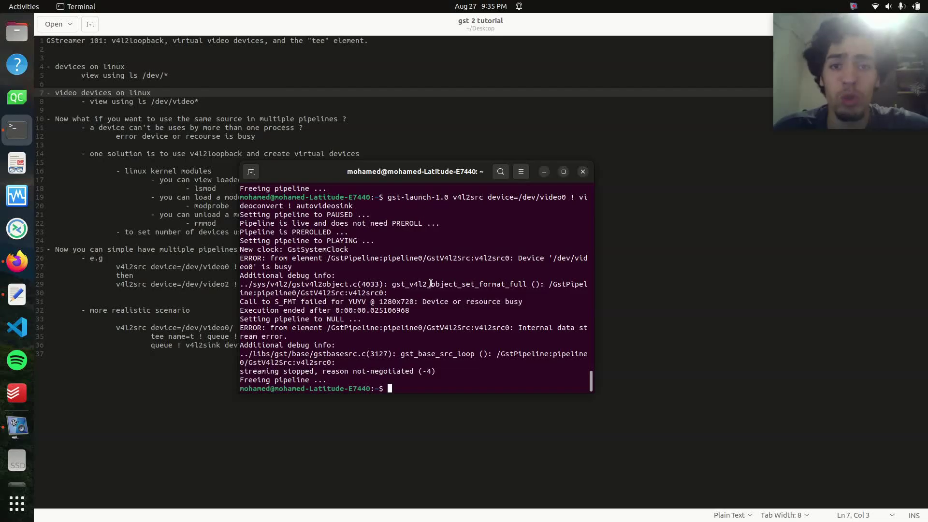
{"action": "left_click_drag", "start_coordinate": [434, 174], "coordinate": [505, 148]}
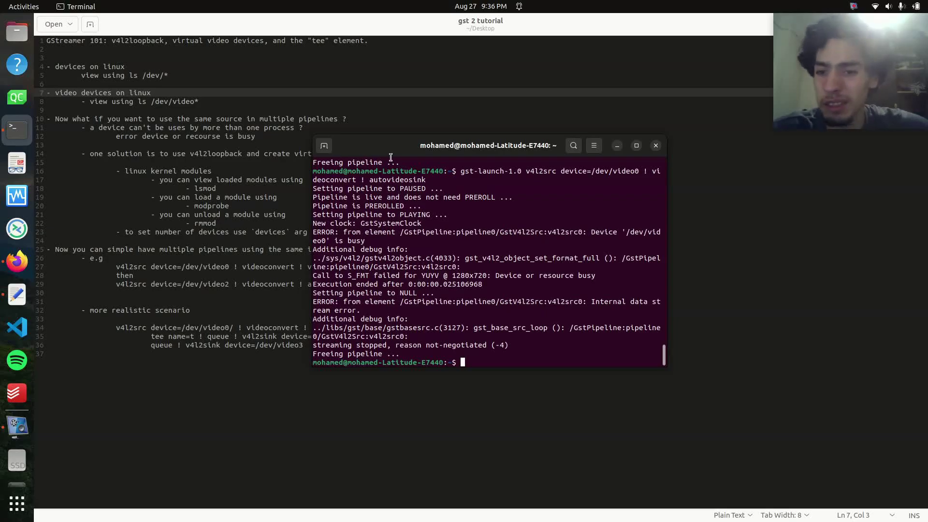
{"action": "left_click_drag", "start_coordinate": [391, 149], "coordinate": [264, 240]}
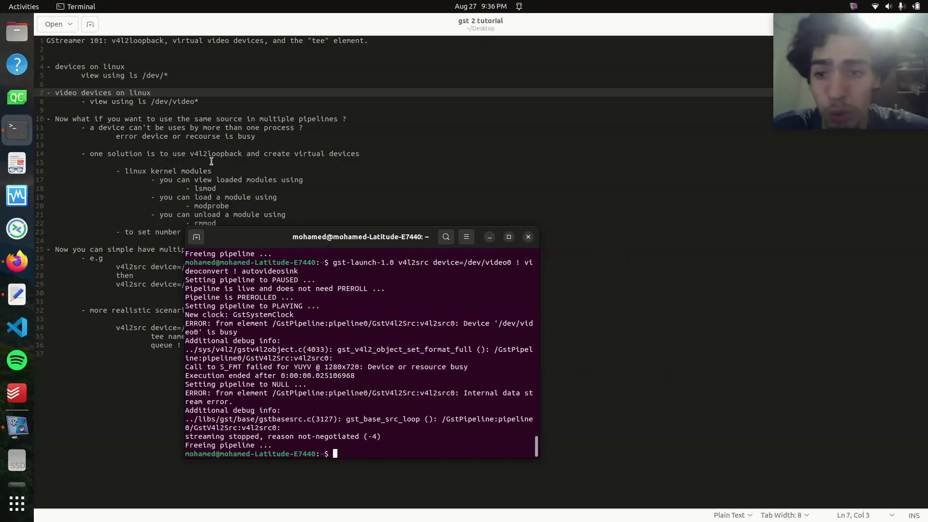
{"action": "left_click_drag", "start_coordinate": [266, 237], "coordinate": [268, 134]}
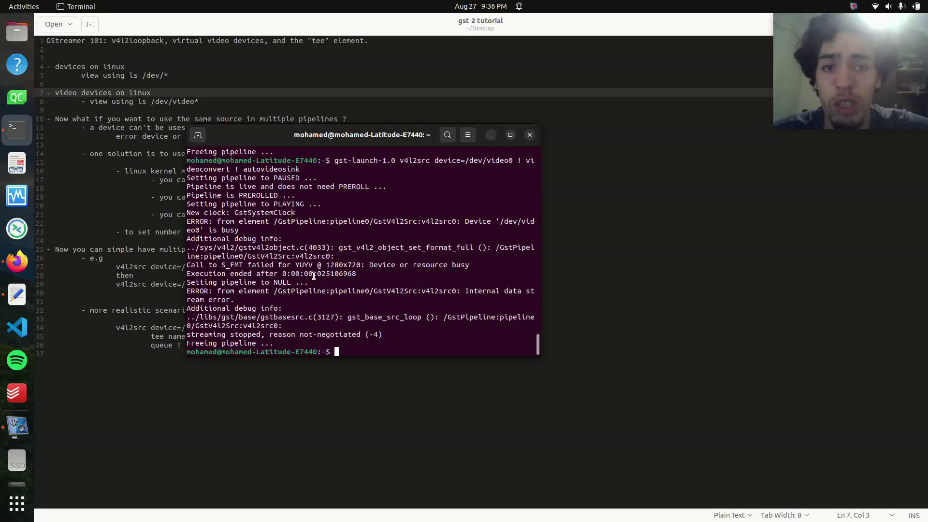
{"action": "type", "text": "lsmod"}
Run lsmod and mark the uvcvideo driver in the module listing
{"action": "key", "text": "Return"}
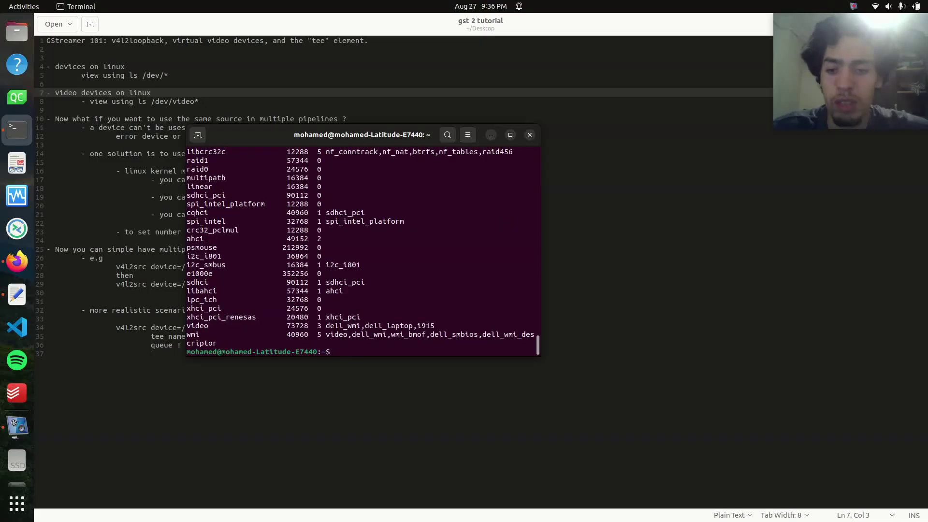
{"action": "scroll", "coordinate": [245, 287], "scroll_direction": "up", "scroll_amount": 5}
{"action": "scroll", "coordinate": [246, 285], "scroll_direction": "up", "scroll_amount": 5}
{"action": "scroll", "coordinate": [246, 286], "scroll_direction": "up", "scroll_amount": 10}
{"action": "scroll", "coordinate": [245, 285], "scroll_direction": "up", "scroll_amount": 10}
{"action": "scroll", "coordinate": [245, 286], "scroll_direction": "up", "scroll_amount": 2}
{"action": "scroll", "coordinate": [246, 285], "scroll_direction": "down", "scroll_amount": 4}
{"action": "scroll", "coordinate": [245, 286], "scroll_direction": "up", "scroll_amount": 1}
{"action": "scroll", "coordinate": [245, 286], "scroll_direction": "down", "scroll_amount": 2}
{"action": "scroll", "coordinate": [245, 286], "scroll_direction": "down", "scroll_amount": 5}
{"action": "scroll", "coordinate": [245, 286], "scroll_direction": "down", "scroll_amount": 2}
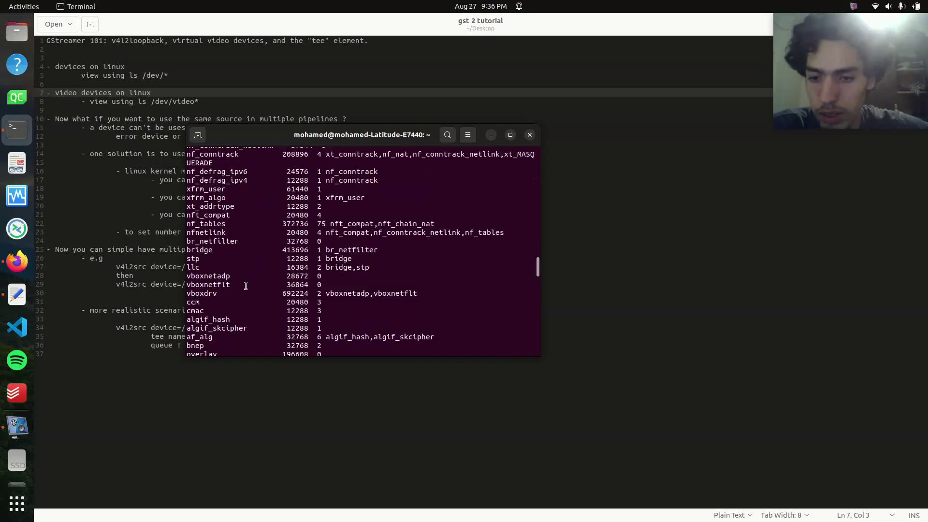
{"action": "scroll", "coordinate": [245, 286], "scroll_direction": "down", "scroll_amount": 1}
{"action": "scroll", "coordinate": [245, 286], "scroll_direction": "down", "scroll_amount": 2}
{"action": "scroll", "coordinate": [245, 285], "scroll_direction": "down", "scroll_amount": 3}
{"action": "scroll", "coordinate": [245, 286], "scroll_direction": "down", "scroll_amount": 1}
{"action": "scroll", "coordinate": [245, 285], "scroll_direction": "down", "scroll_amount": 4}
{"action": "scroll", "coordinate": [245, 286], "scroll_direction": "down", "scroll_amount": 4}
{"action": "scroll", "coordinate": [245, 286], "scroll_direction": "down", "scroll_amount": 1}
{"action": "scroll", "coordinate": [245, 286], "scroll_direction": "down", "scroll_amount": 1}
{"action": "double_click", "coordinate": [193, 273]}
{"action": "scroll", "coordinate": [213, 275], "scroll_direction": "down", "scroll_amount": 2}
{"action": "scroll", "coordinate": [213, 276], "scroll_direction": "down", "scroll_amount": 4}
{"action": "scroll", "coordinate": [213, 276], "scroll_direction": "down", "scroll_amount": 5}
{"action": "scroll", "coordinate": [212, 276], "scroll_direction": "down", "scroll_amount": 2}
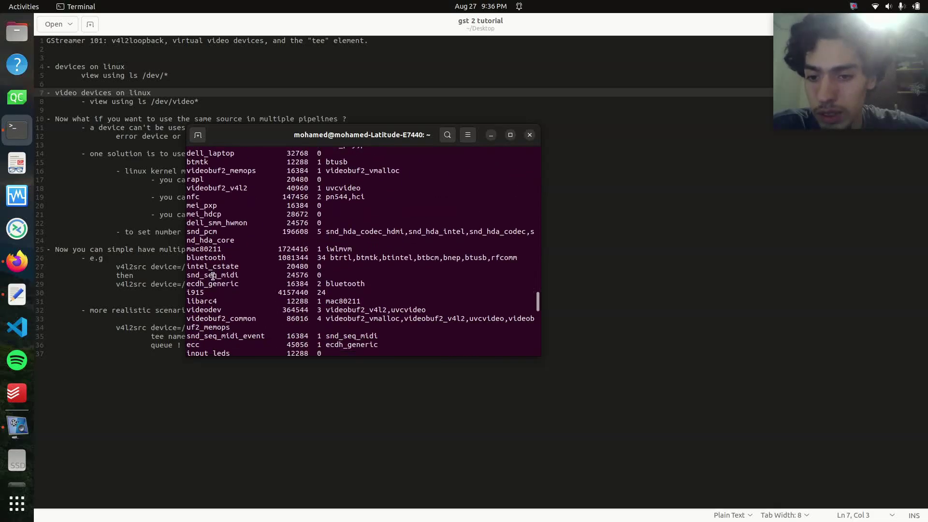
{"action": "scroll", "coordinate": [212, 276], "scroll_direction": "down", "scroll_amount": 2}
{"action": "scroll", "coordinate": [212, 276], "scroll_direction": "down", "scroll_amount": 3}
{"action": "scroll", "coordinate": [212, 276], "scroll_direction": "down", "scroll_amount": 5}
{"action": "scroll", "coordinate": [212, 276], "scroll_direction": "down", "scroll_amount": 5}
{"action": "scroll", "coordinate": [213, 276], "scroll_direction": "up", "scroll_amount": 3}
{"action": "scroll", "coordinate": [213, 276], "scroll_direction": "up", "scroll_amount": 3}
{"action": "scroll", "coordinate": [213, 276], "scroll_direction": "up", "scroll_amount": 4}
{"action": "scroll", "coordinate": [213, 275], "scroll_direction": "up", "scroll_amount": 4}
{"action": "scroll", "coordinate": [213, 276], "scroll_direction": "down", "scroll_amount": 2}
{"action": "scroll", "coordinate": [213, 275], "scroll_direction": "down", "scroll_amount": 4}
{"action": "scroll", "coordinate": [212, 275], "scroll_direction": "down", "scroll_amount": 5}
{"action": "scroll", "coordinate": [213, 275], "scroll_direction": "down", "scroll_amount": 5}
{"action": "scroll", "coordinate": [214, 275], "scroll_direction": "down", "scroll_amount": 3}
{"action": "scroll", "coordinate": [267, 281], "scroll_direction": "down", "scroll_amount": 5}
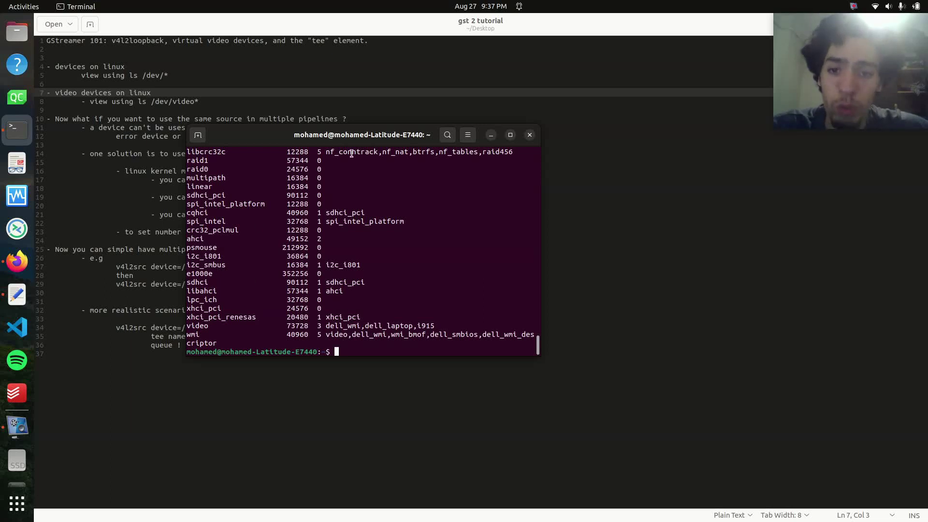
List current video devices, then run sudo modprobe v4l2loopback with the admin password
{"action": "left_click_drag", "start_coordinate": [356, 134], "coordinate": [444, 124]}
{"action": "type", "text": "ls /dev/video*"}
{"action": "key", "text": "Return"}
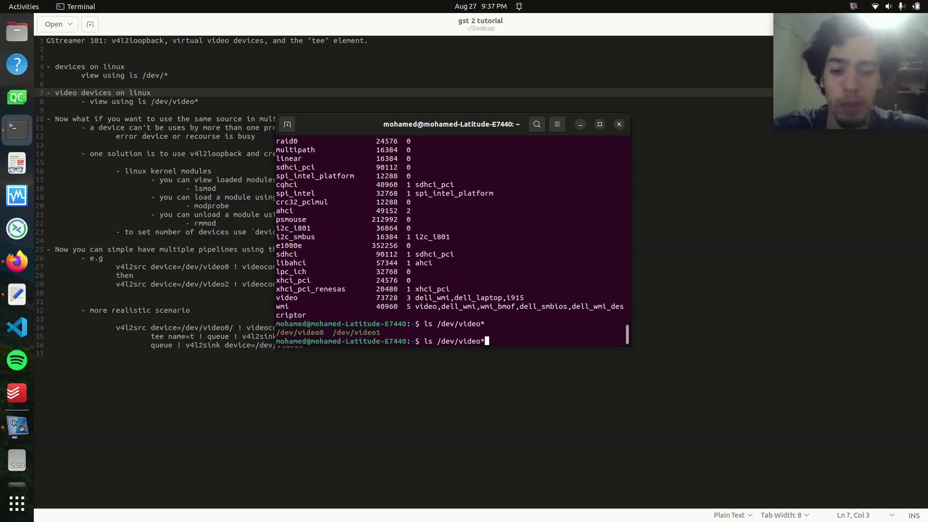
{"action": "type", "text": "sudo modrpobe"}
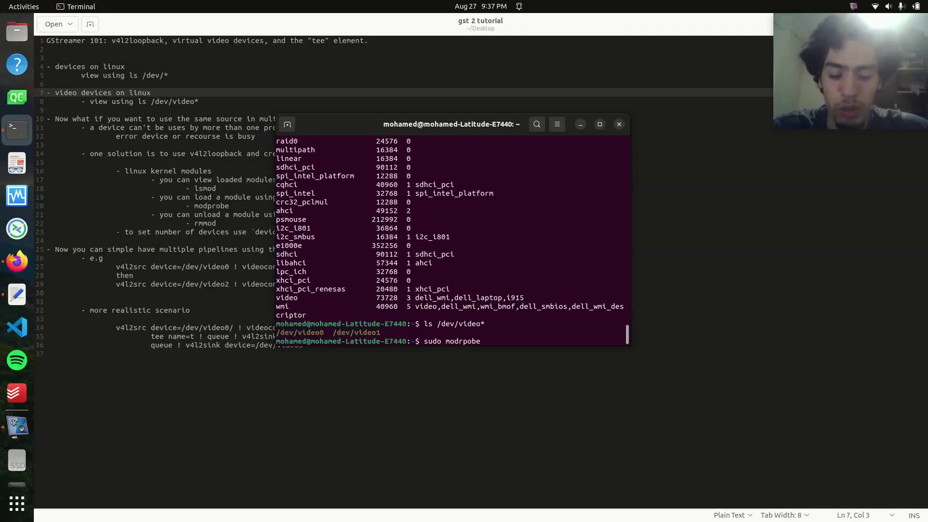
{"action": "type", "text": " v4l2loopback"}
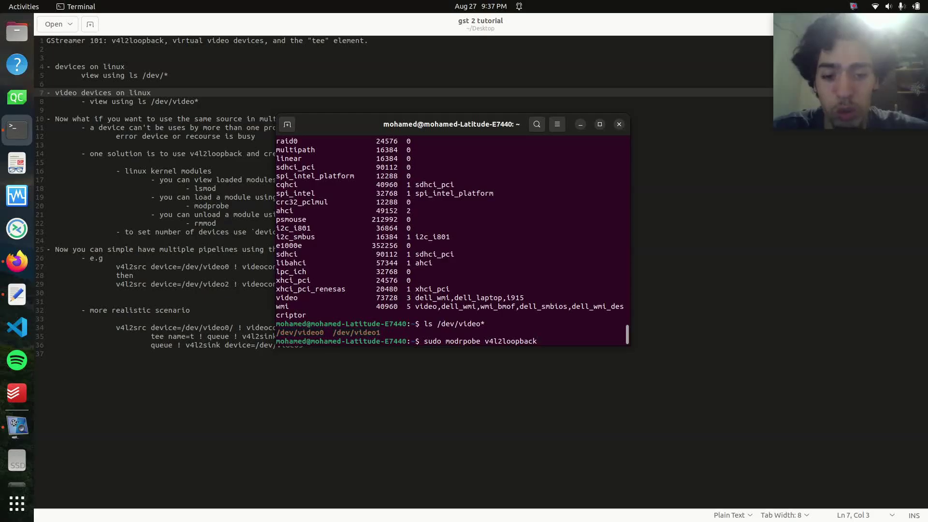
{"action": "key", "text": "Return"}
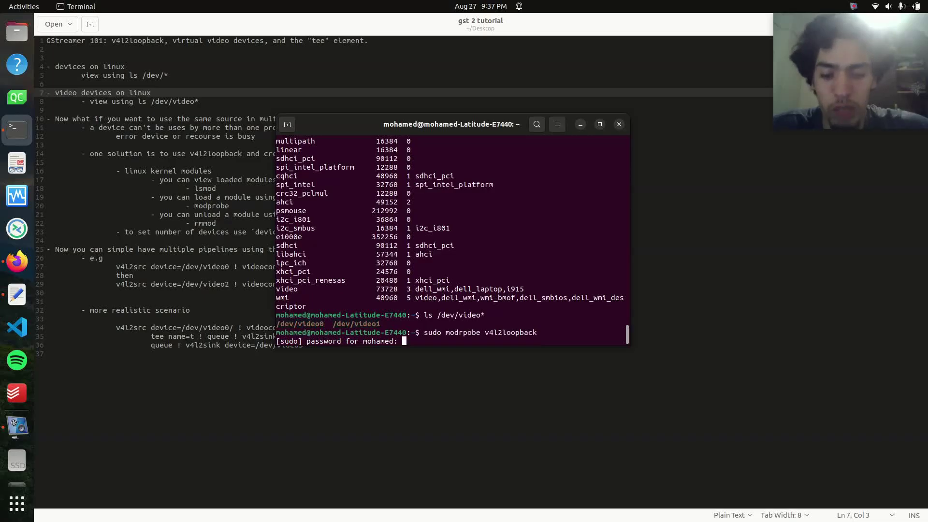
{"action": "key", "text": "Return"}
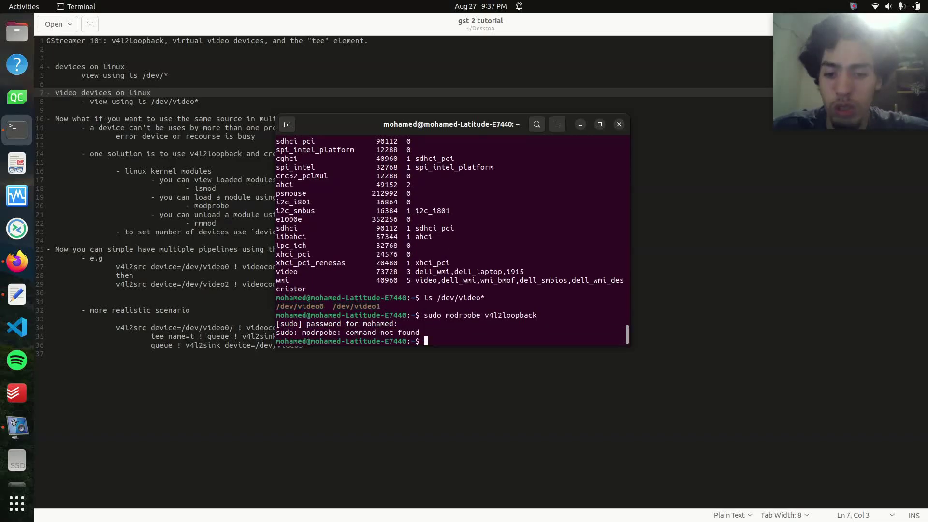
Fix the misspelled modprobe command from history and rerun it
{"action": "key", "text": "Up"}
{"action": "key", "text": "ctrl+Left"}
{"action": "key", "text": "ctrl+Left"}
{"action": "key", "text": "ctrl+Left"}
{"action": "key", "text": "Right"}
{"action": "key", "text": "Right"}
{"action": "key", "text": "Right"}
{"action": "key", "text": "Right"}
{"action": "key", "text": "Right"}
{"action": "key", "text": "Right"}
{"action": "key", "text": "Right"}
{"action": "type", "text": "p"}
{"action": "key", "text": "Return"}
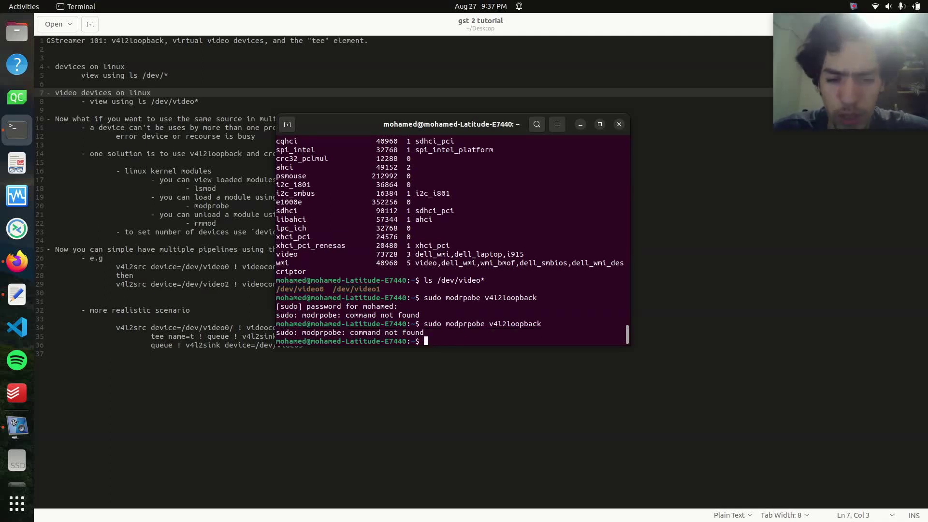
{"action": "key", "text": "Up"}
{"action": "key", "text": "Left"}
{"action": "key", "text": "Left"}
{"action": "key", "text": "Left"}
{"action": "key", "text": "Left"}
{"action": "key", "text": "Left"}
{"action": "key", "text": "Left"}
{"action": "key", "text": "Left"}
{"action": "key", "text": "Left"}
{"action": "key", "text": "BackSpace"}
{"action": "key", "text": "Return"}
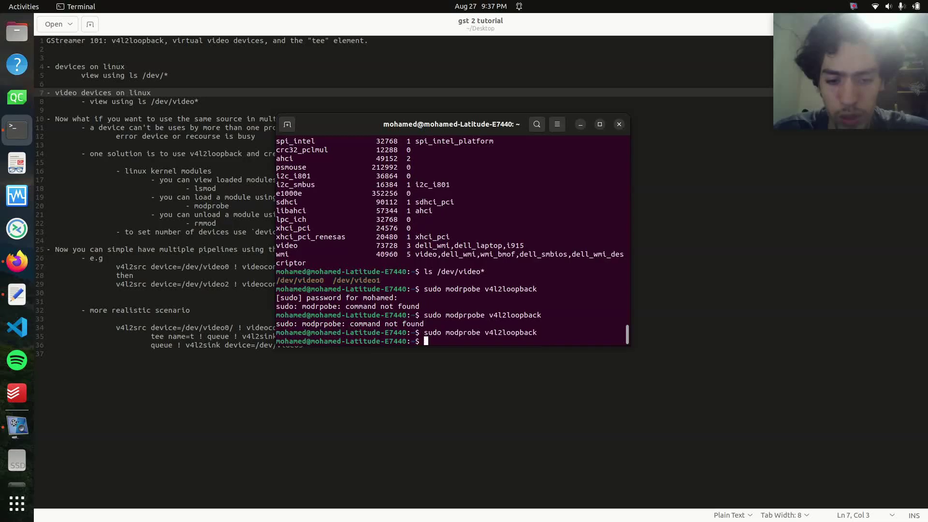
Rerun ls /dev/video* and highlight the new /dev/video2 device
{"action": "key", "text": "Up"}
{"action": "key", "text": "Up"}
{"action": "key", "text": "Up"}
{"action": "key", "text": "Return"}
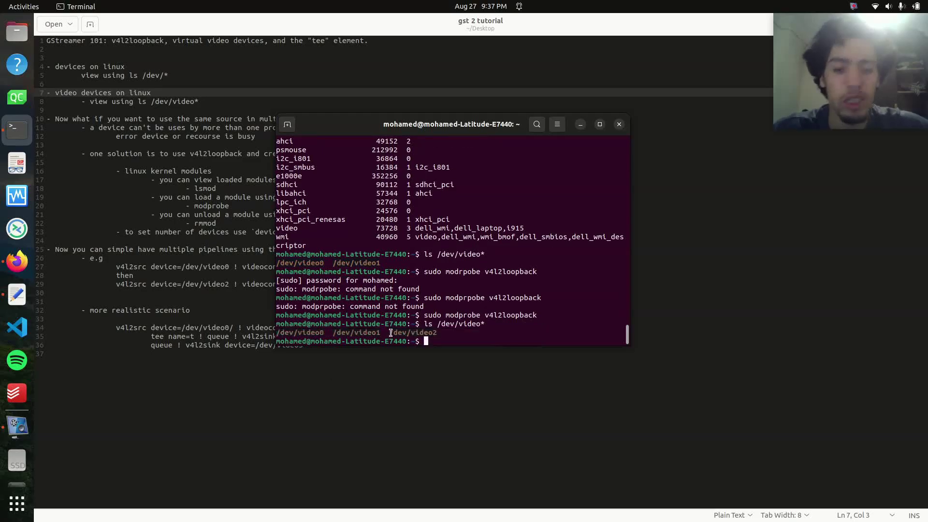
{"action": "left_click_drag", "start_coordinate": [388, 332], "coordinate": [435, 330]}
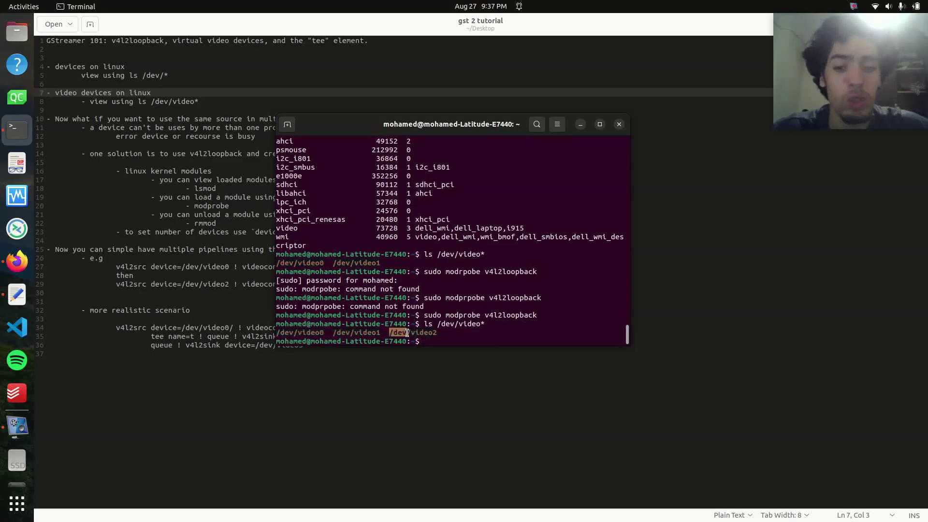
Run sudo rmmod v4l2loopback, relist /dev/video*, and recall the rmmod command
{"action": "left_click", "coordinate": [440, 337]}
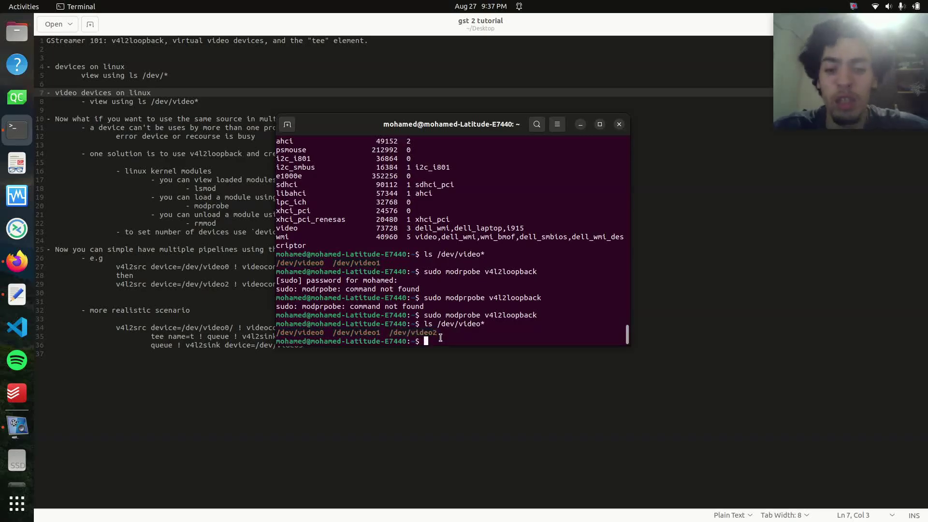
{"action": "type", "text": "sudo"}
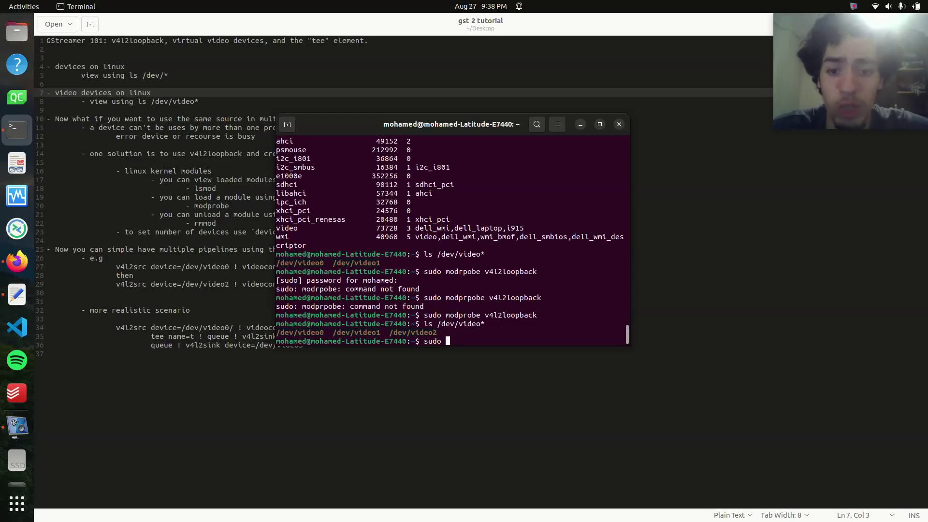
{"action": "type", "text": "rmmod v4l2loopback"}
{"action": "key", "text": "Return"}
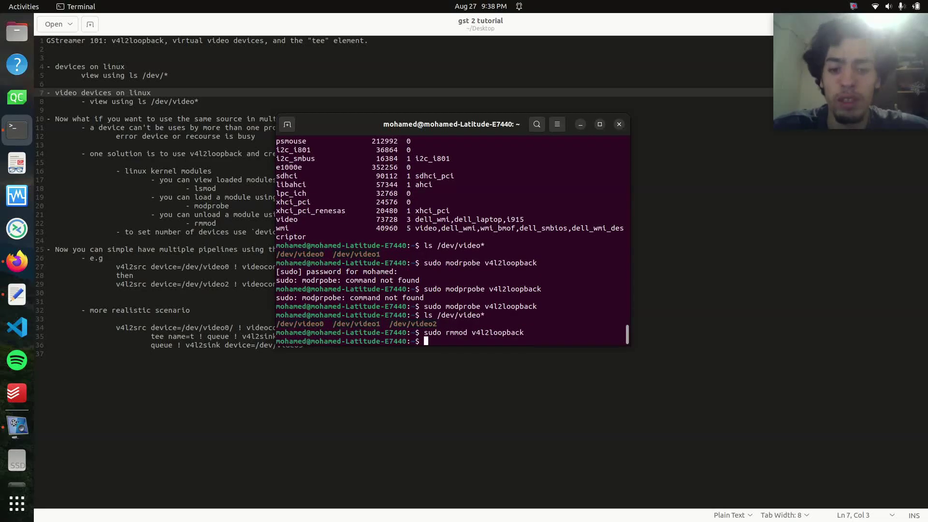
{"action": "key", "text": "Up"}
{"action": "key", "text": "Up"}
{"action": "key", "text": "Up"}
{"action": "key", "text": "Down"}
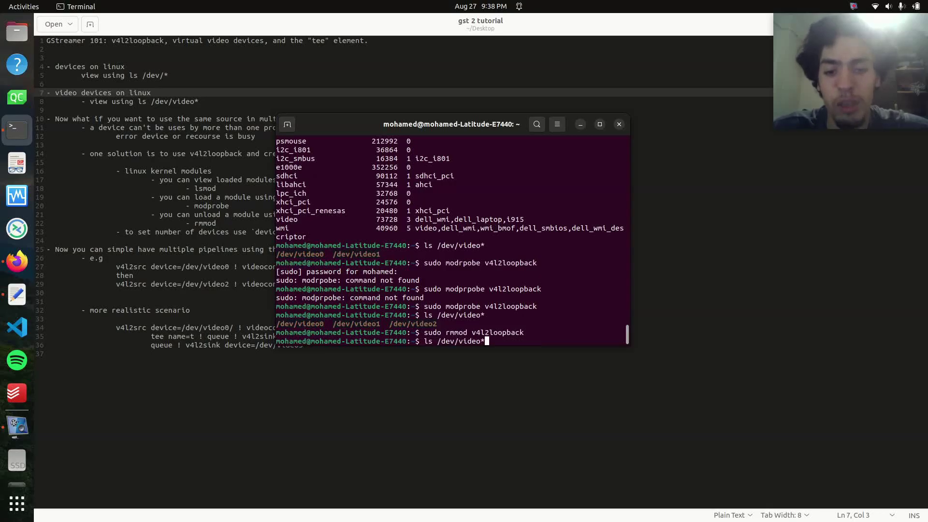
{"action": "key", "text": "Down"}
{"action": "key", "text": "Return"}
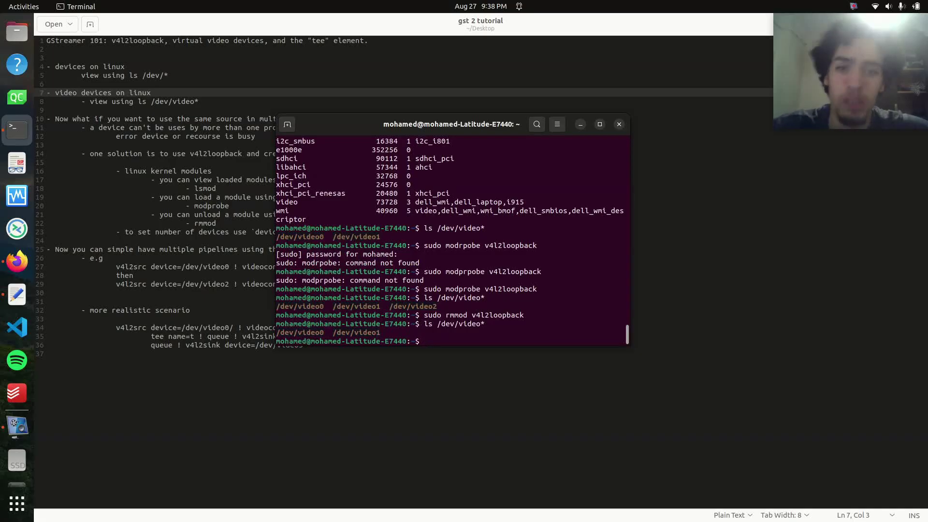
{"action": "key", "text": "Up"}
{"action": "key", "text": "Up"}
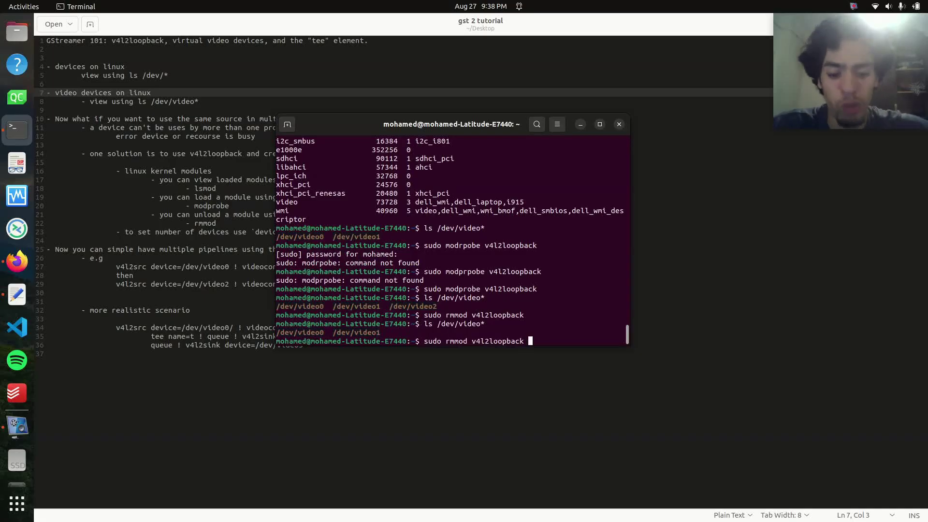
{"action": "type", "text": "devices="}
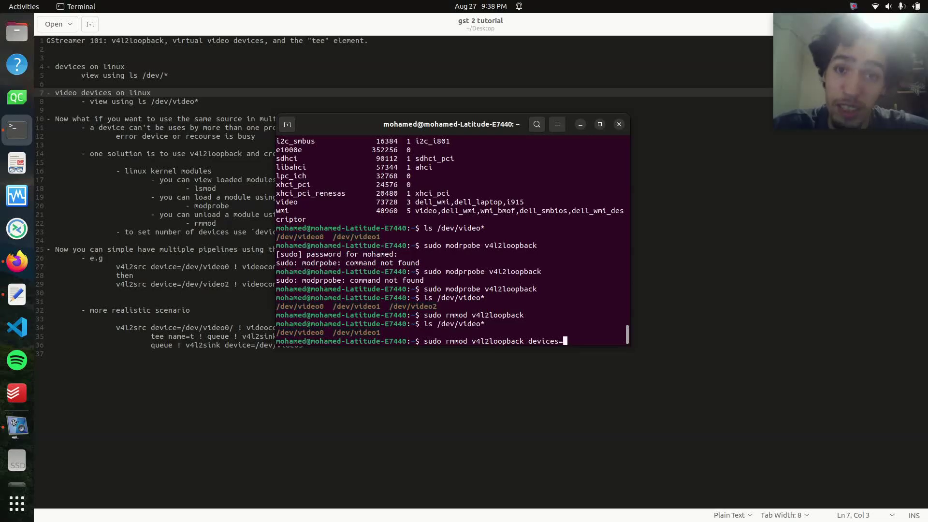
{"action": "type", "text": "2"}
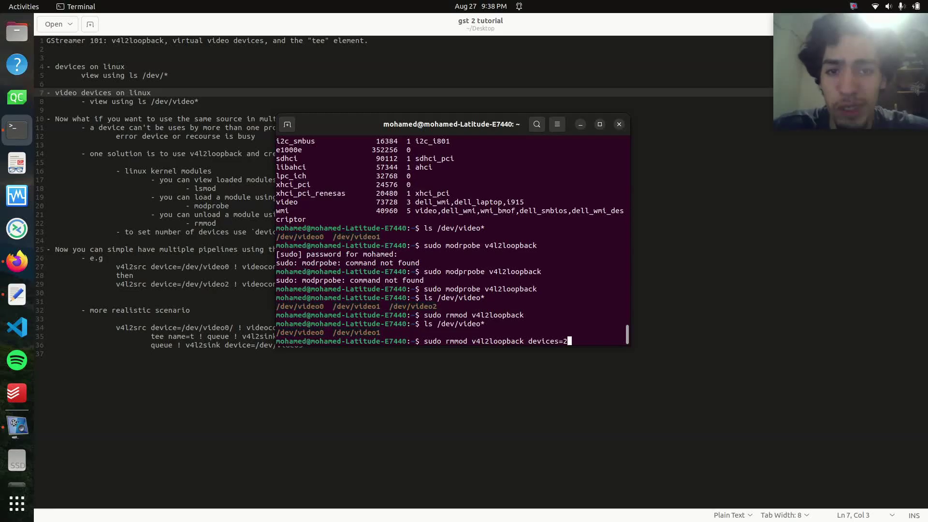
Unload v4l2loopback and reload it with modprobe devices=2
{"action": "key", "text": "Return"}
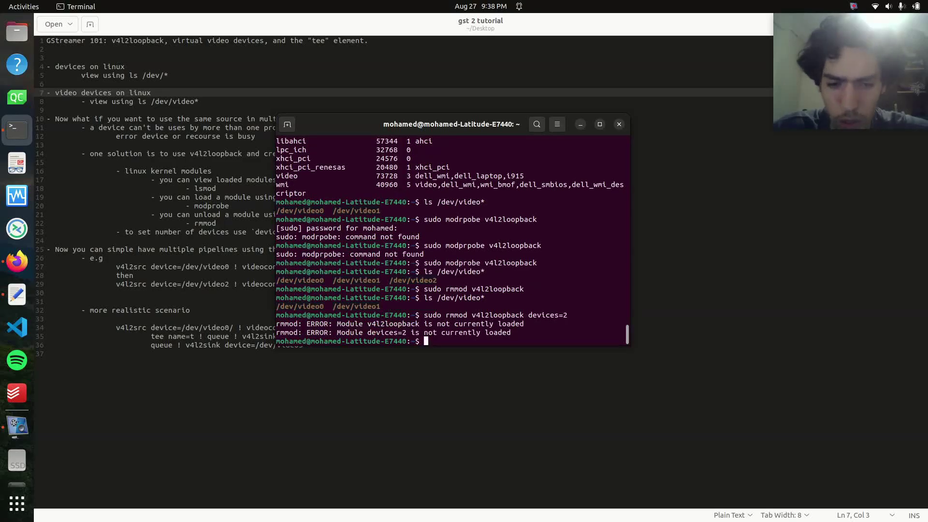
{"action": "key", "text": "Up"}
{"action": "key", "text": "Left"}
{"action": "key", "text": "Left"}
{"action": "key", "text": "Left"}
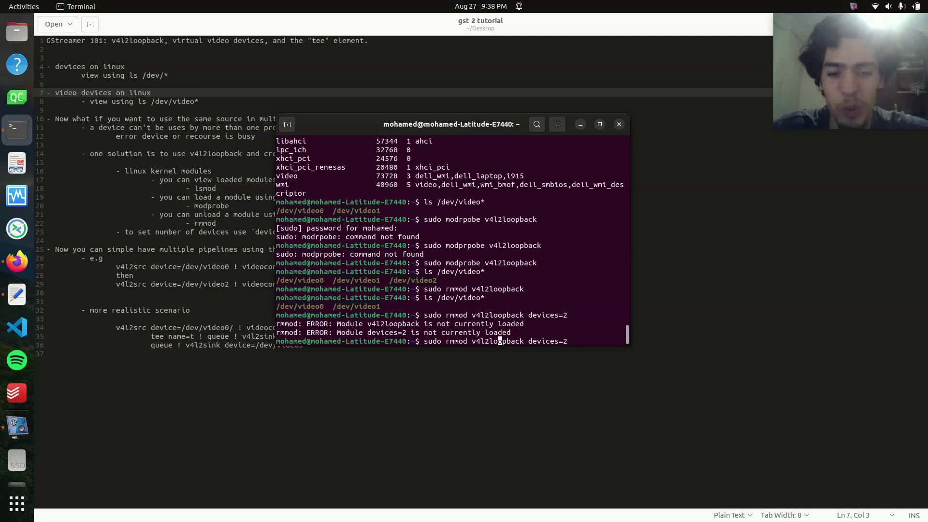
{"action": "key", "text": "BackSpace"}
{"action": "key", "text": "BackSpace"}
{"action": "key", "text": "BackSpace"}
{"action": "key", "text": "BackSpace"}
{"action": "key", "text": "BackSpace"}
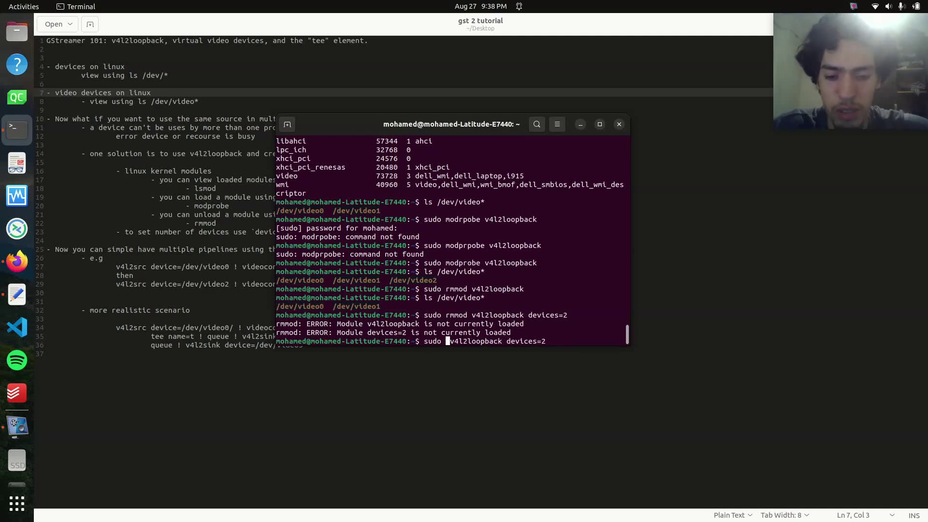
{"action": "type", "text": "modprobe"}
{"action": "key", "text": "Return"}
List /dev/video* to confirm that video2 and video3 now exist
{"action": "key", "text": "Up"}
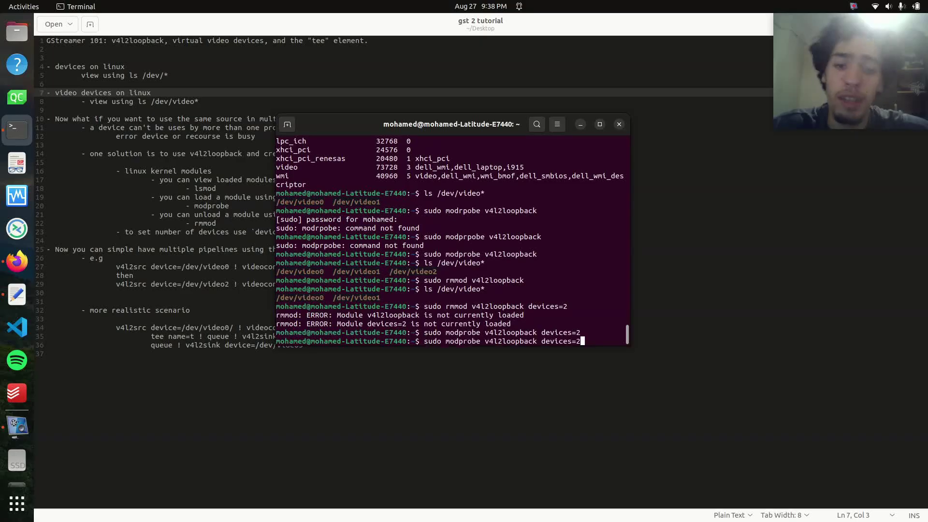
{"action": "key", "text": "Up"}
{"action": "key", "text": "Up"}
{"action": "key", "text": "Return"}
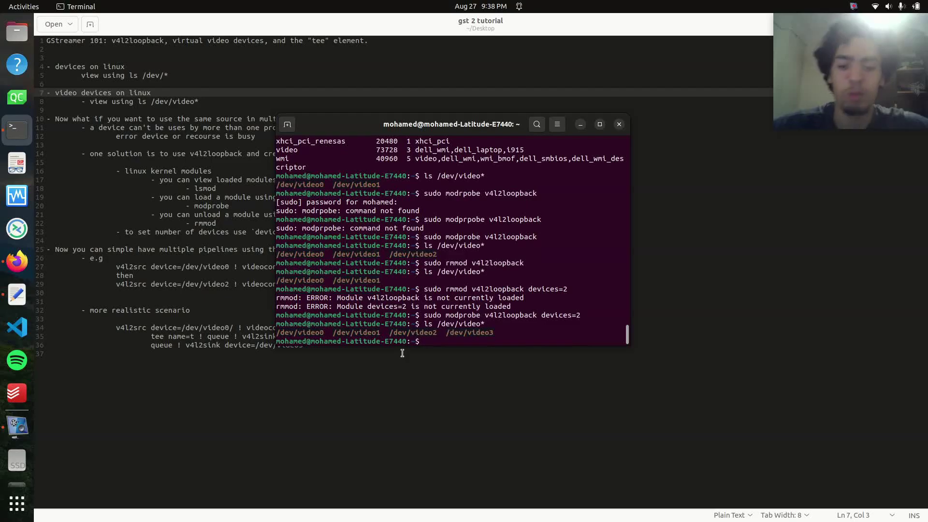
{"action": "double_click", "coordinate": [469, 333]}
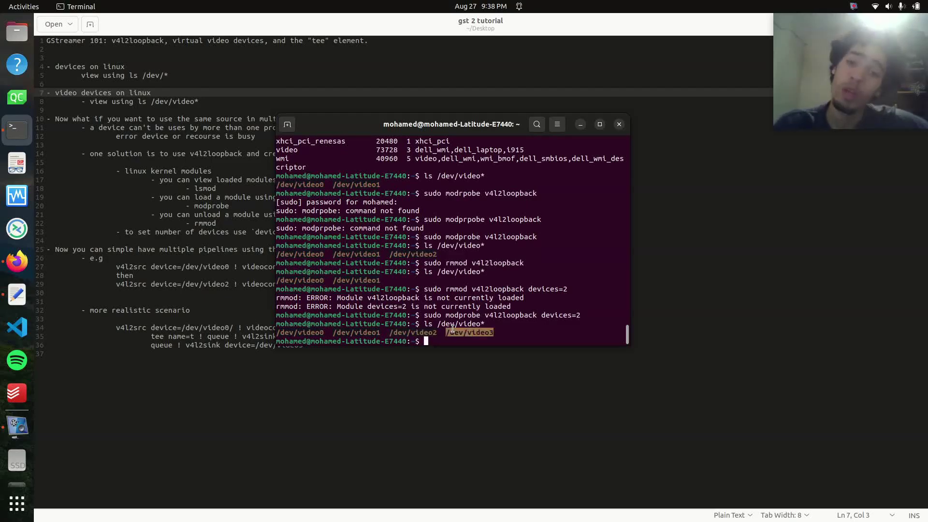
{"action": "left_click", "coordinate": [382, 319]}
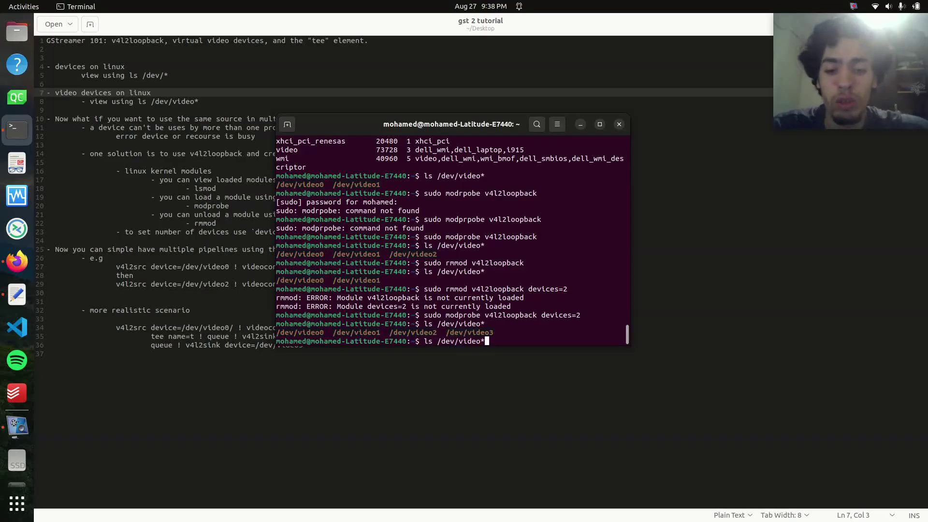
Move the terminal window aside so the notes' full tee pipeline example is visible
{"action": "mouse_move", "coordinate": [351, 132]}
{"action": "left_mouse_down"}
{"action": "mouse_move", "coordinate": [346, 363]}
{"action": "mouse_move", "coordinate": [480, 335]}
{"action": "mouse_move", "coordinate": [518, 222]}
{"action": "left_mouse_up"}
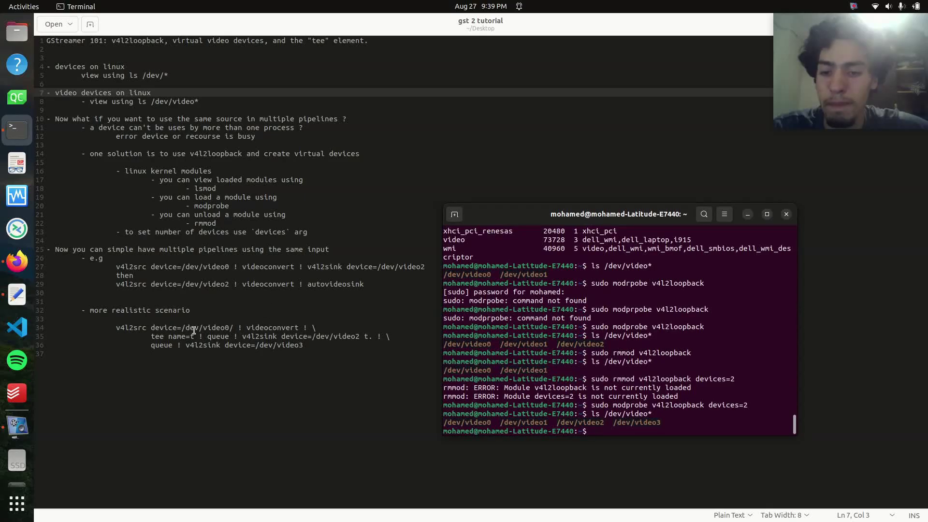
{"action": "left_click_drag", "start_coordinate": [469, 206], "coordinate": [419, 137]}
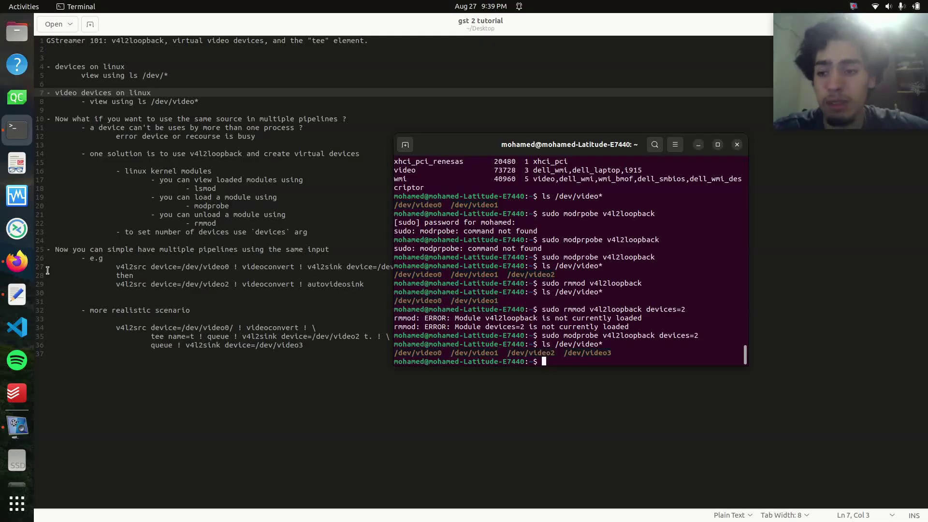
Open a new Firefox window, search 'tee element' and open the GStreamer tee page
{"action": "right_click", "coordinate": [17, 266]}
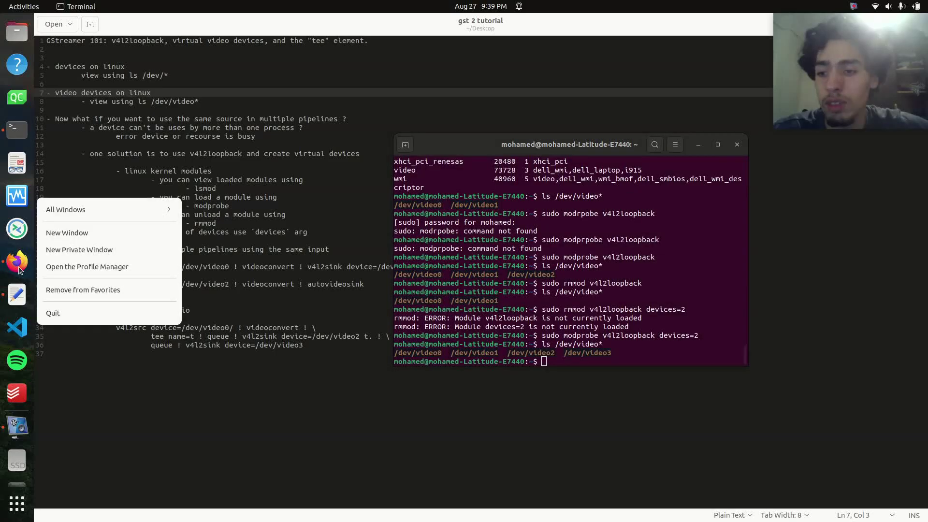
{"action": "left_click", "coordinate": [85, 228]}
{"action": "type", "text": "tee element"}
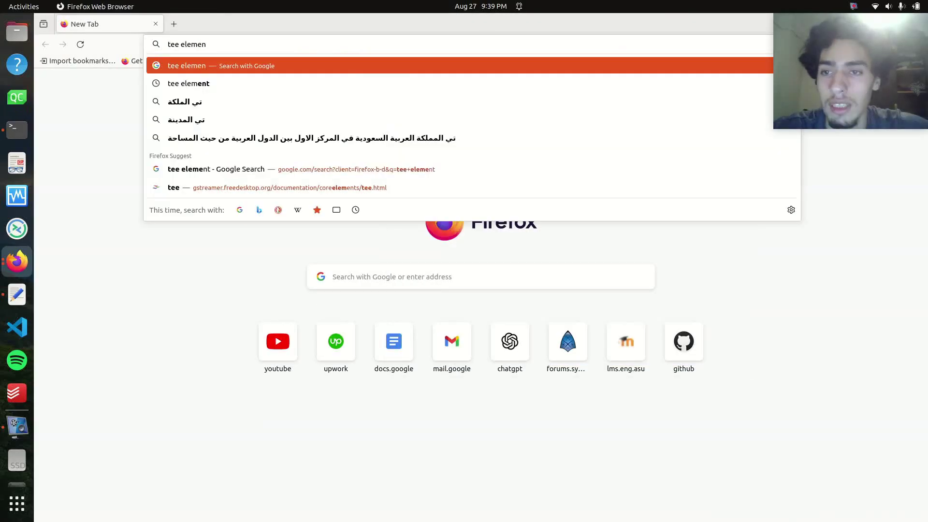
{"action": "key", "text": "Return"}
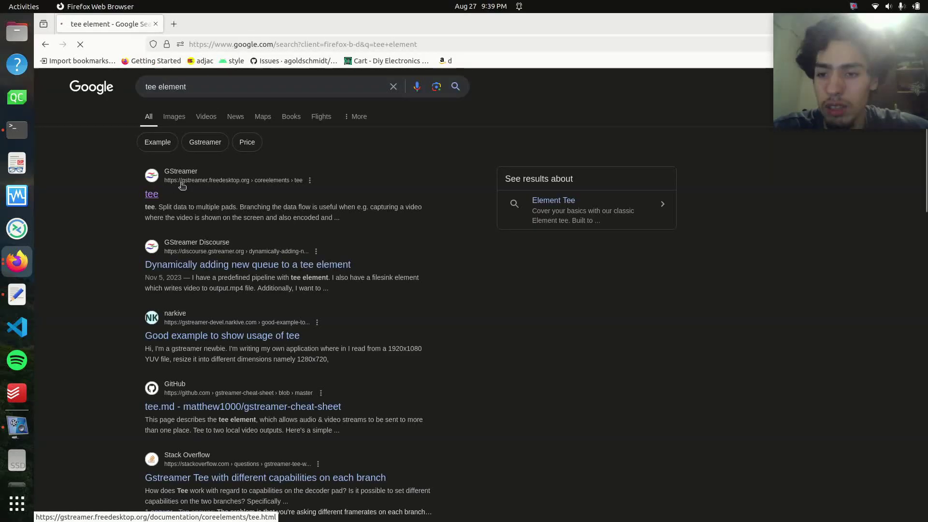
{"action": "left_click", "coordinate": [151, 194]}
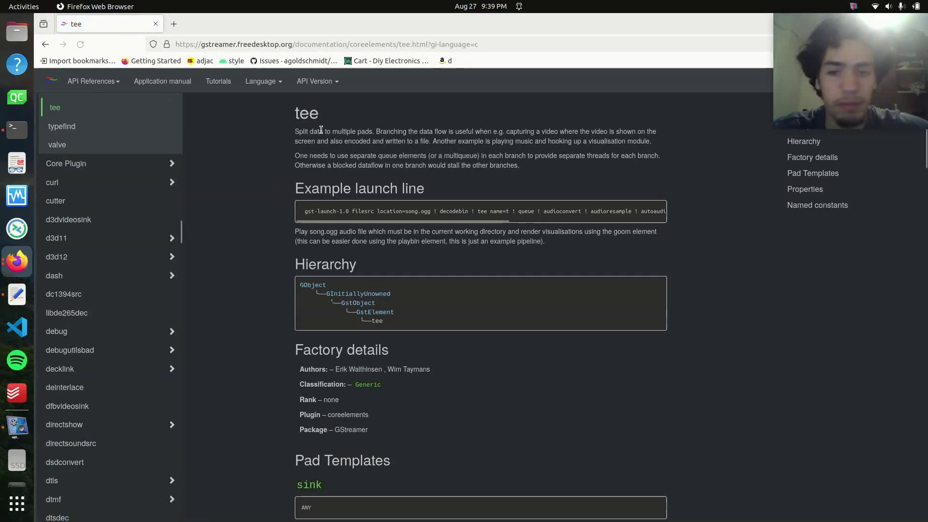
Highlight key words in the tee description, such as 'Split data to multiple pads'
{"action": "left_click_drag", "start_coordinate": [295, 131], "coordinate": [372, 131]}
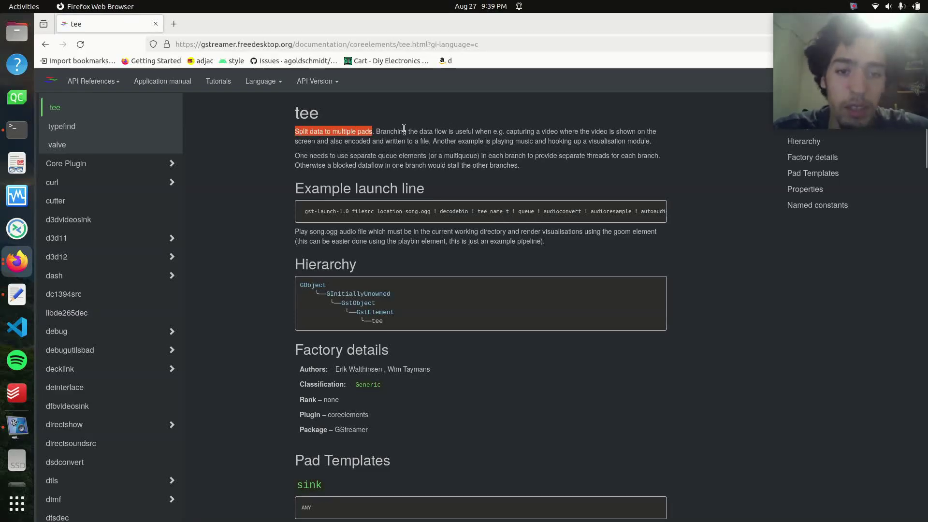
{"action": "double_click", "coordinate": [426, 131]}
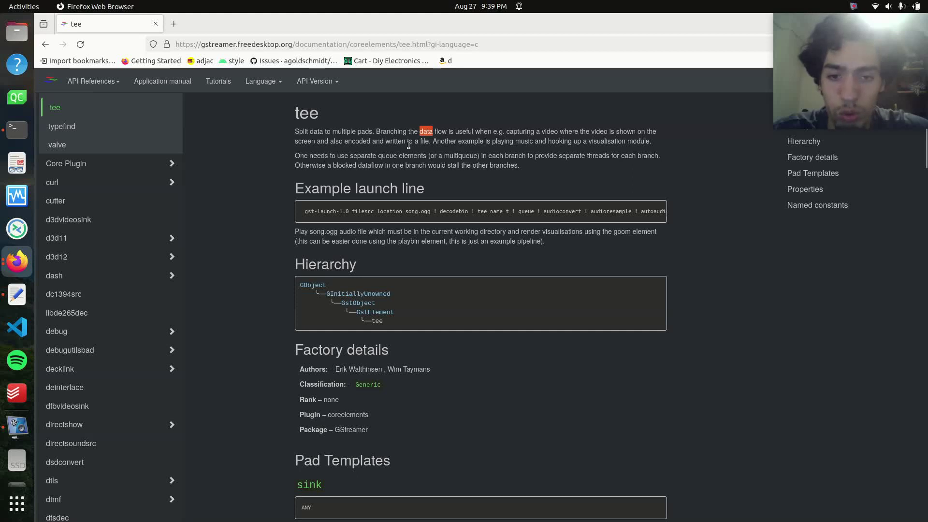
{"action": "left_click", "coordinate": [436, 141]}
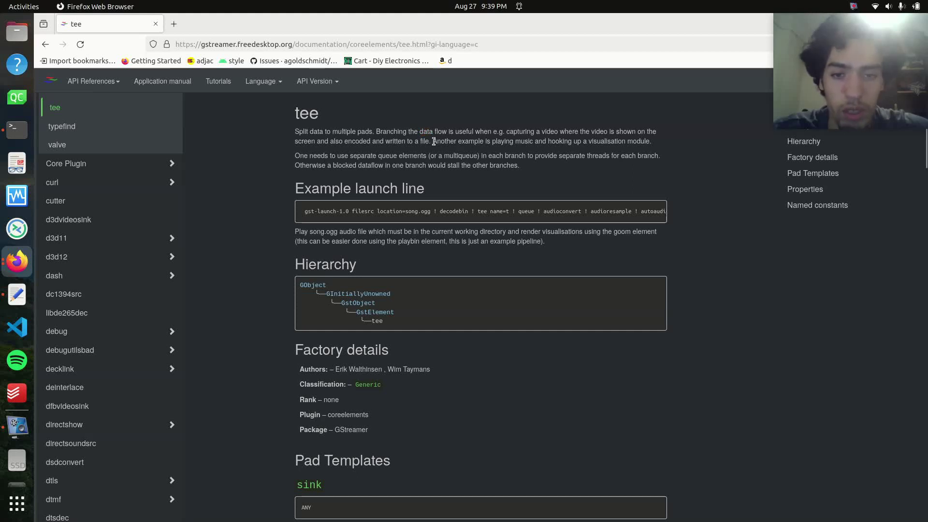
{"action": "double_click", "coordinate": [435, 142]}
{"action": "left_click", "coordinate": [440, 141]}
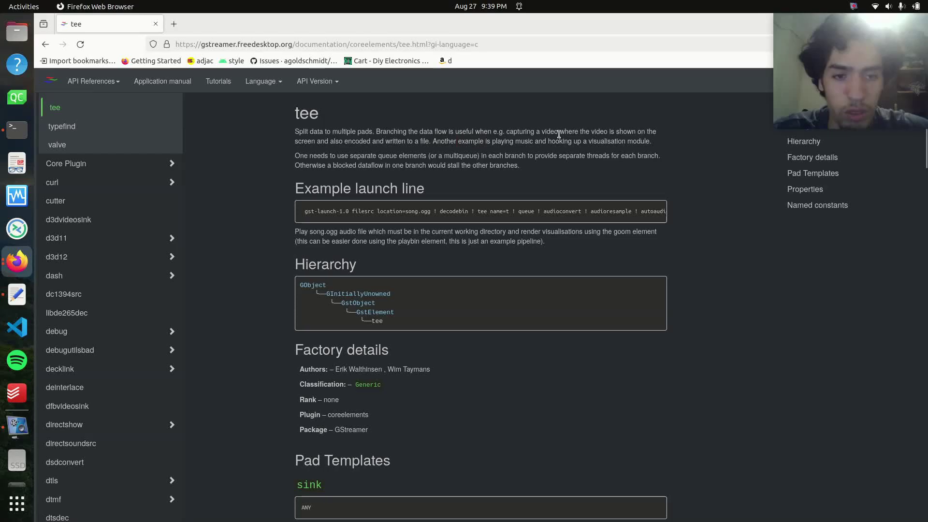
{"action": "double_click", "coordinate": [511, 131]}
{"action": "left_click", "coordinate": [501, 131]}
{"action": "left_click_drag", "start_coordinate": [516, 132], "coordinate": [532, 131]}
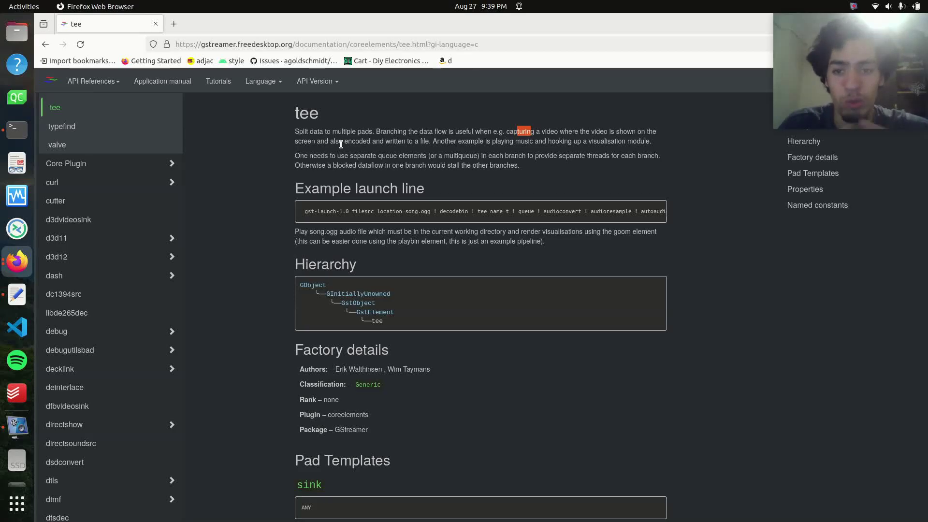
Switch back to the notes and terminal, shifting the terminal slightly right
{"action": "key", "text": "alt+Tab"}
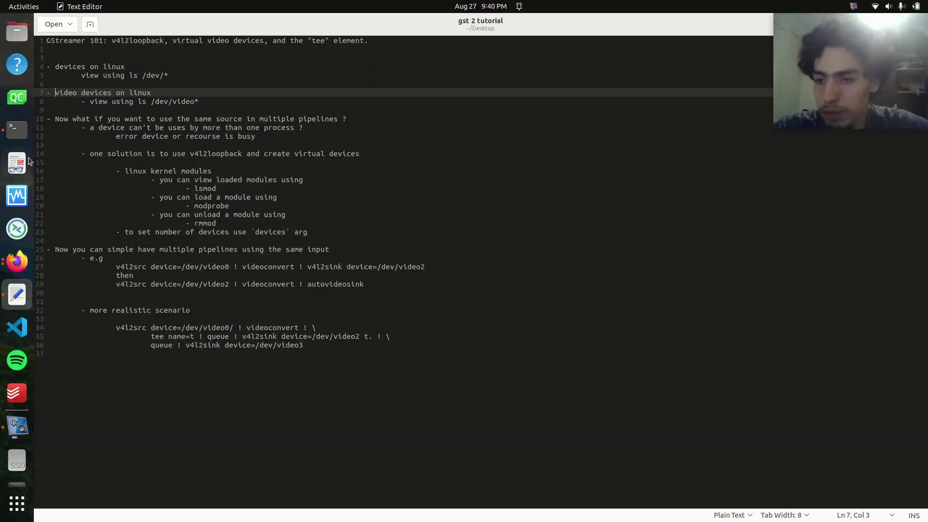
{"action": "key", "text": "alt+Tab"}
{"action": "left_click_drag", "start_coordinate": [455, 144], "coordinate": [513, 145]}
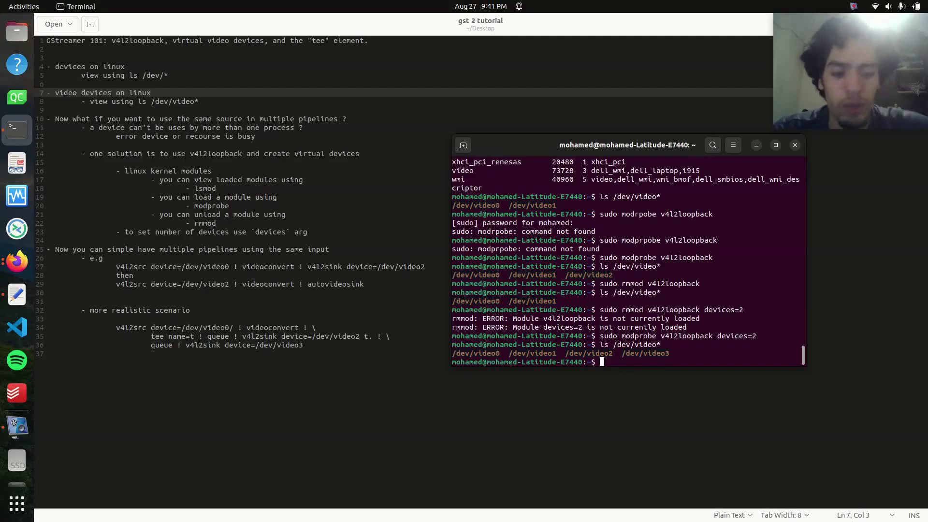
Copy the three-line tee pipeline from the notes and run it after gst-launch-1.0
{"action": "left_click", "coordinate": [136, 327]}
{"action": "left_click_drag", "start_coordinate": [305, 346], "coordinate": [47, 327]}
{"action": "right_click", "coordinate": [178, 339]}
{"action": "left_click", "coordinate": [202, 386]}
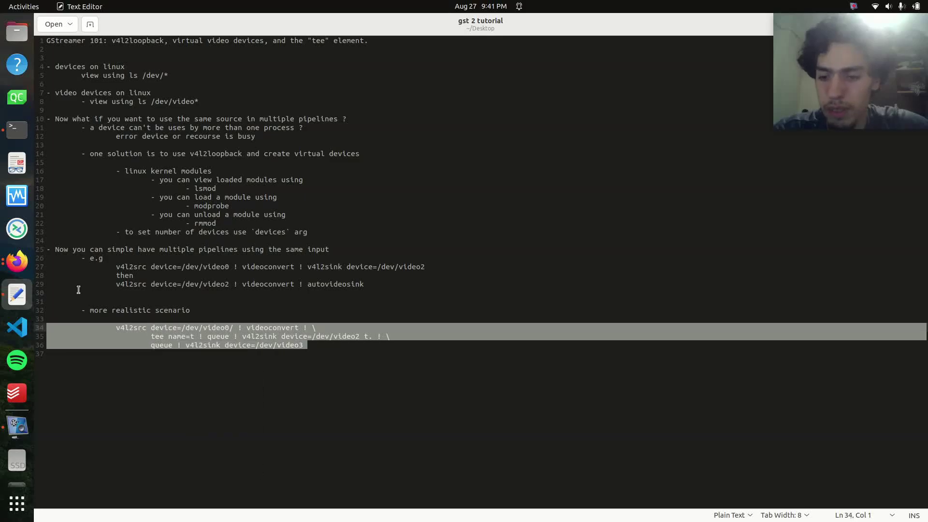
{"action": "left_click", "coordinate": [17, 130]}
{"action": "right_click", "coordinate": [648, 274]}
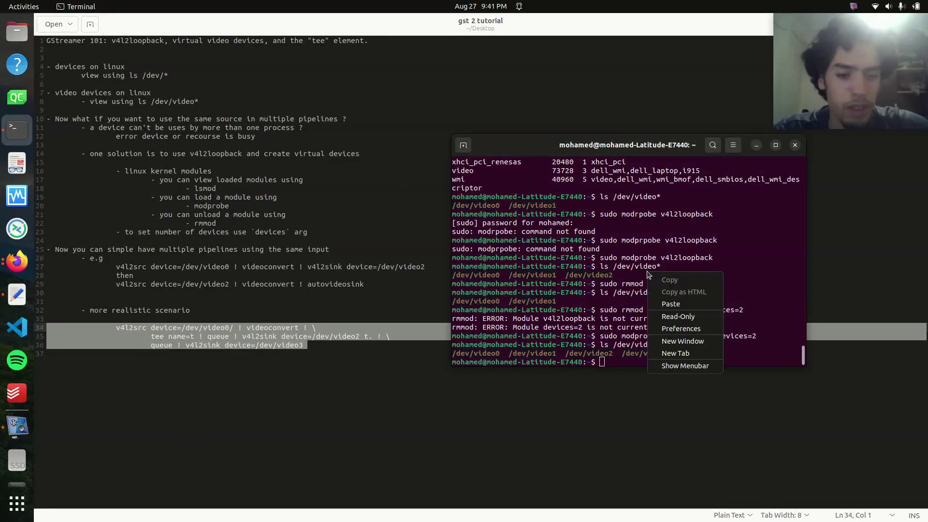
{"action": "left_click", "coordinate": [614, 317]}
{"action": "type", "text": "gst-launch-1.0"}
{"action": "key", "text": "ctrl+shift+v"}
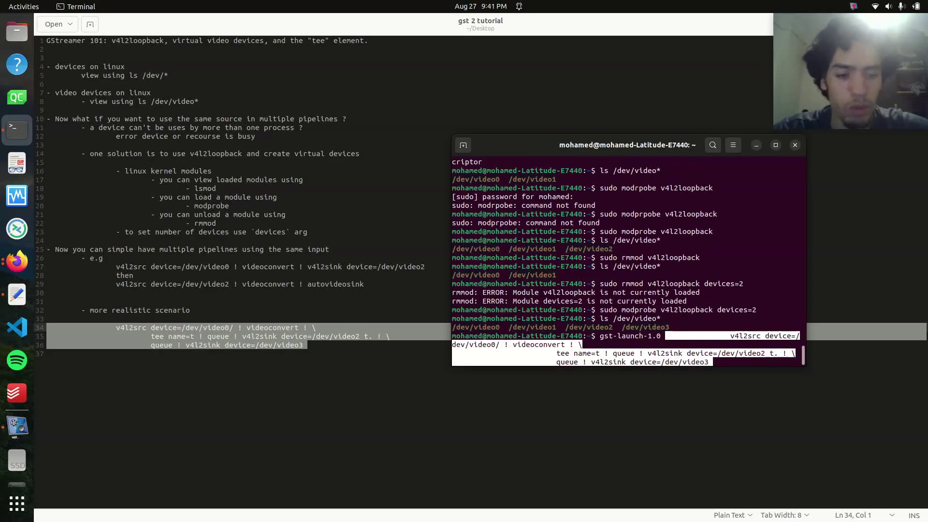
{"action": "key", "text": "Return"}
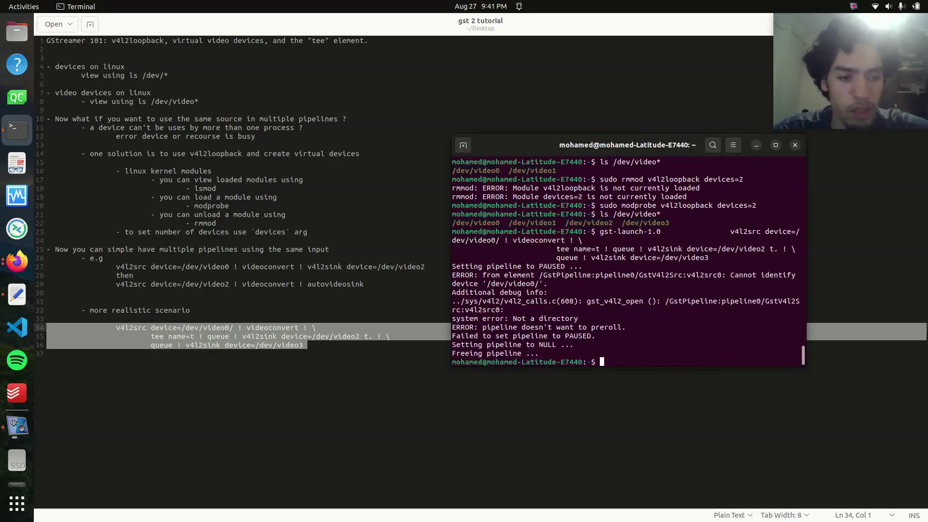
Recall the failed pipeline, inspect its device= path, and rerun it
{"action": "key", "text": "Up"}
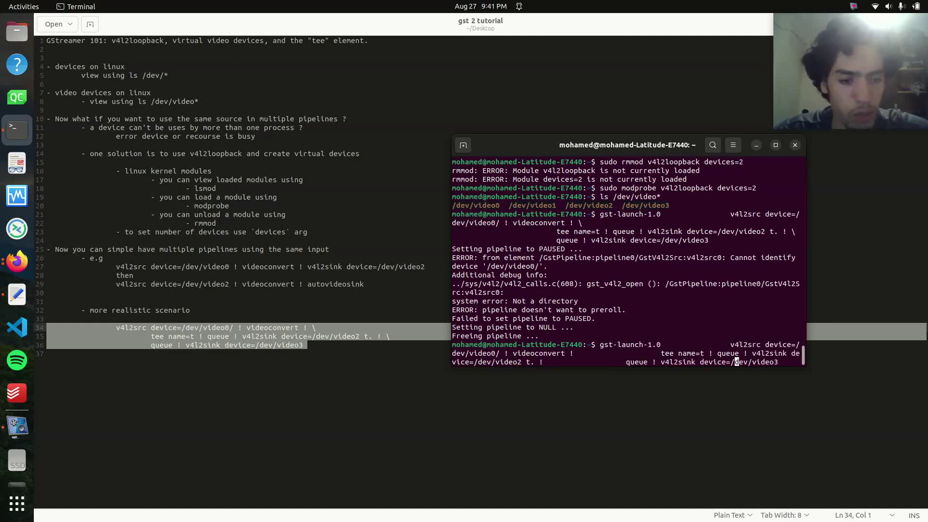
{"action": "key", "text": "ctrl+Left"}
{"action": "key", "text": "ctrl+Left"}
{"action": "key", "text": "ctrl+Left"}
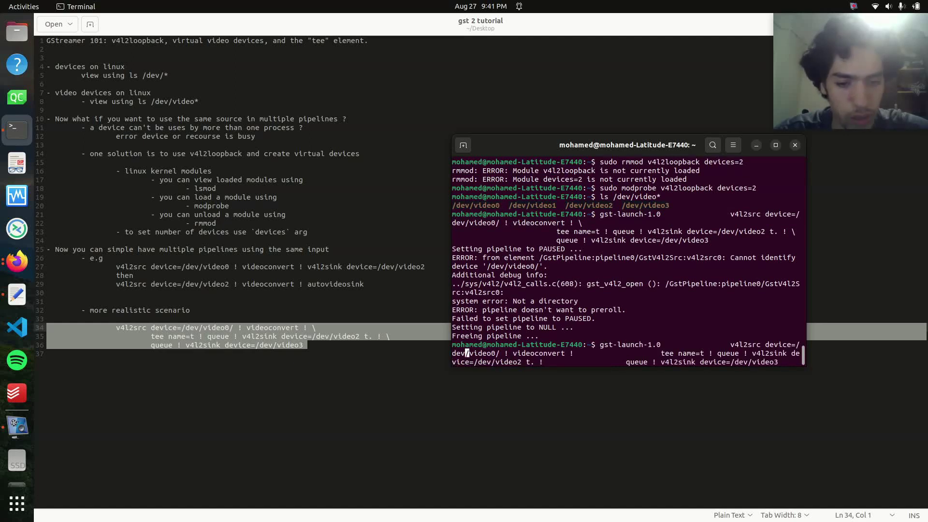
{"action": "key", "text": "ctrl+Left"}
{"action": "key", "text": "ctrl+Left"}
{"action": "key", "text": "ctrl+Right"}
{"action": "key", "text": "Right"}
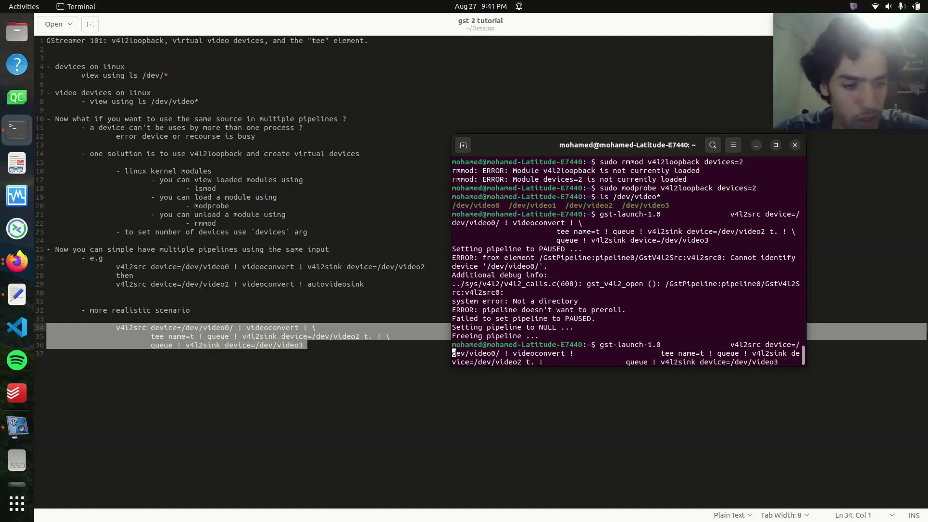
{"action": "key", "text": "Left"}
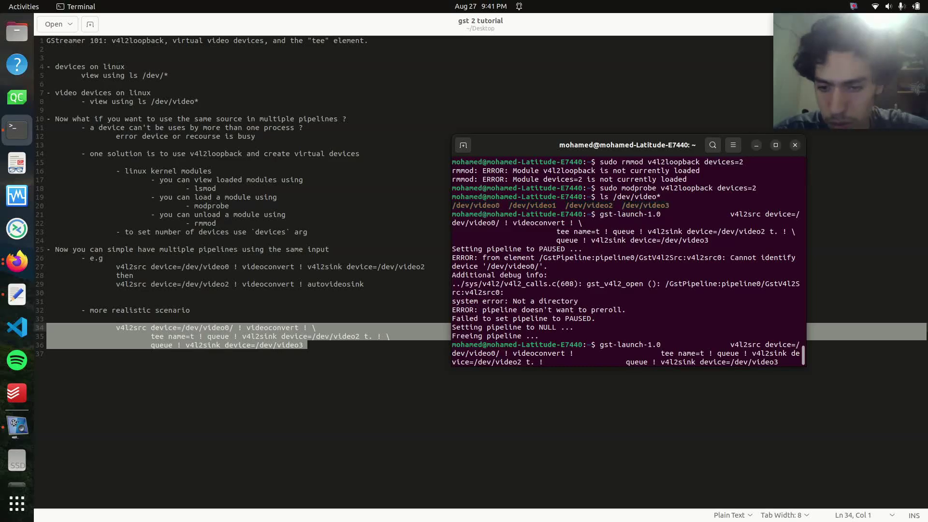
{"action": "key", "text": "Left"}
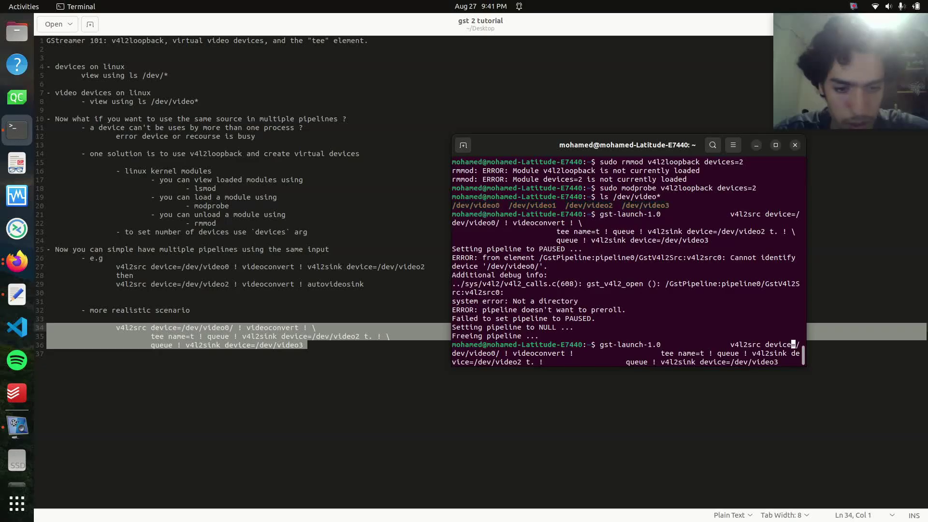
{"action": "key", "text": "Return"}
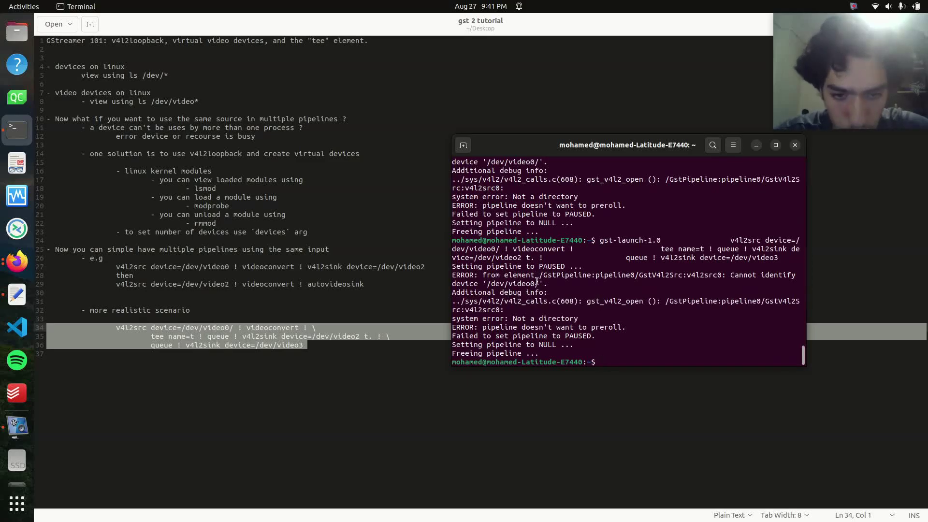
{"action": "left_click_drag", "start_coordinate": [534, 283], "coordinate": [538, 284]}
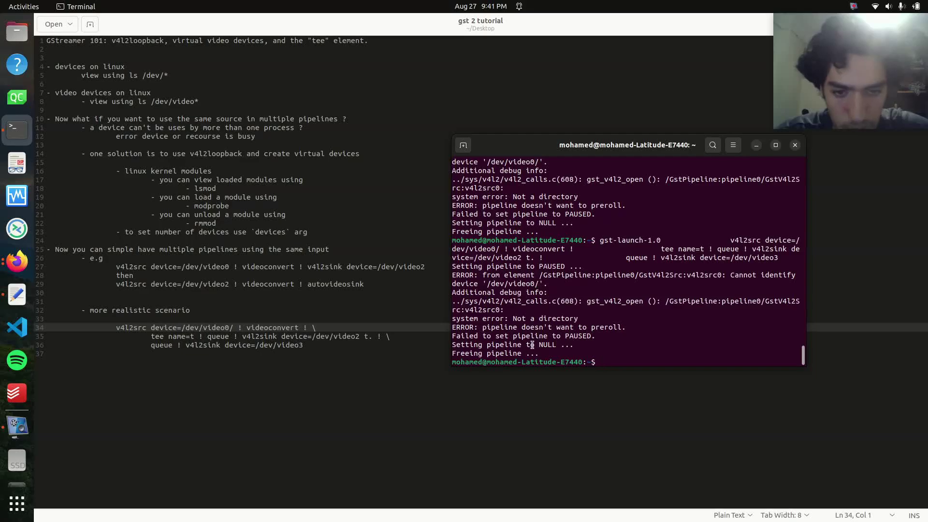
Delete the stray '/' after video0 and copy the tee pipeline on lines 34–36
{"action": "left_click", "coordinate": [376, 355]}
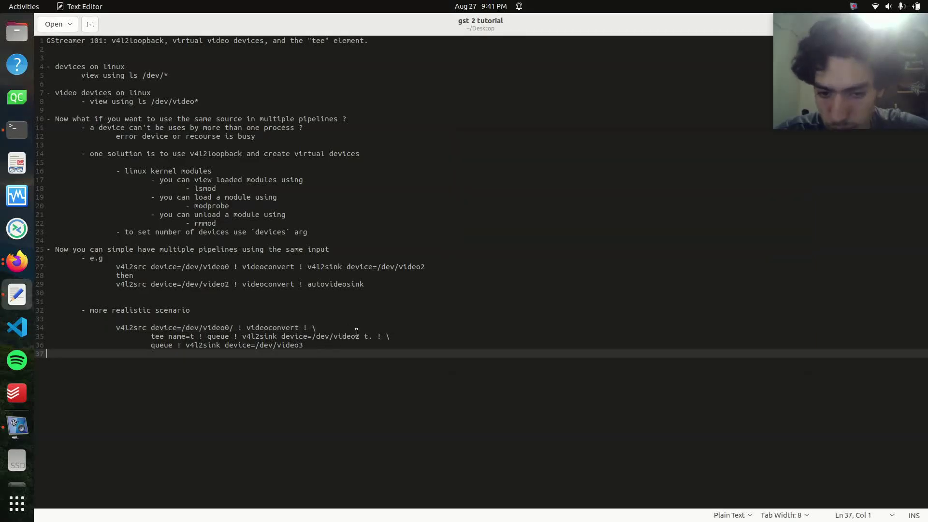
{"action": "left_click", "coordinate": [233, 327]}
{"action": "key", "text": "BackSpace"}
{"action": "left_click", "coordinate": [287, 317]}
{"action": "key", "text": "shift+Home"}
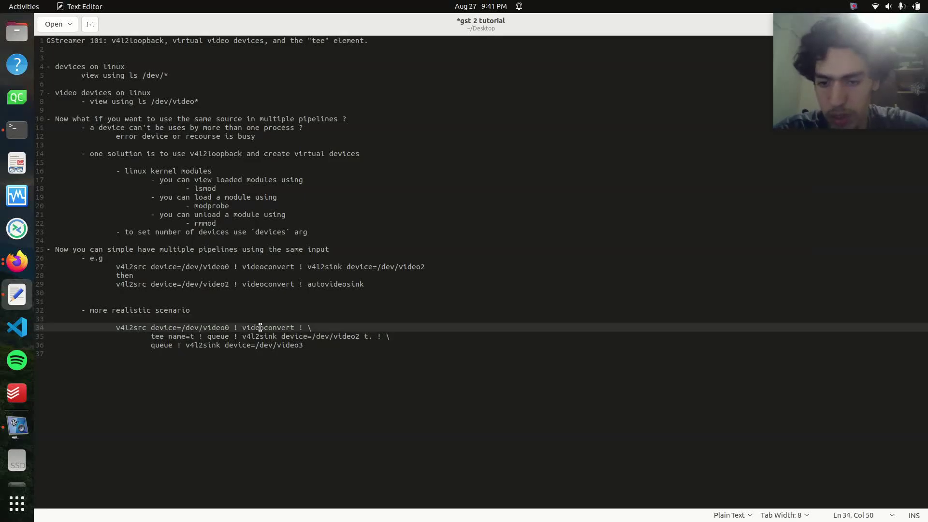
{"action": "left_click_drag", "start_coordinate": [266, 332], "coordinate": [255, 346]}
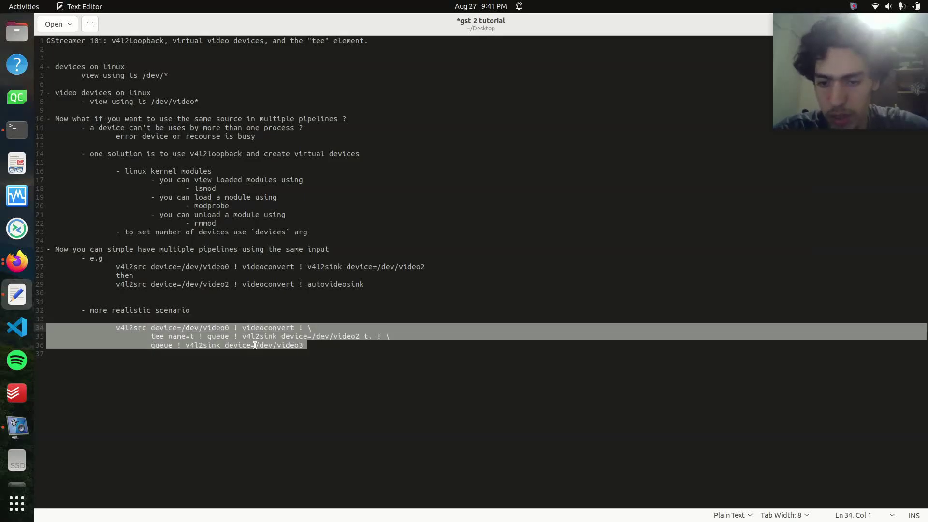
{"action": "left_click", "coordinate": [16, 129]}
{"action": "left_click", "coordinate": [502, 249]}
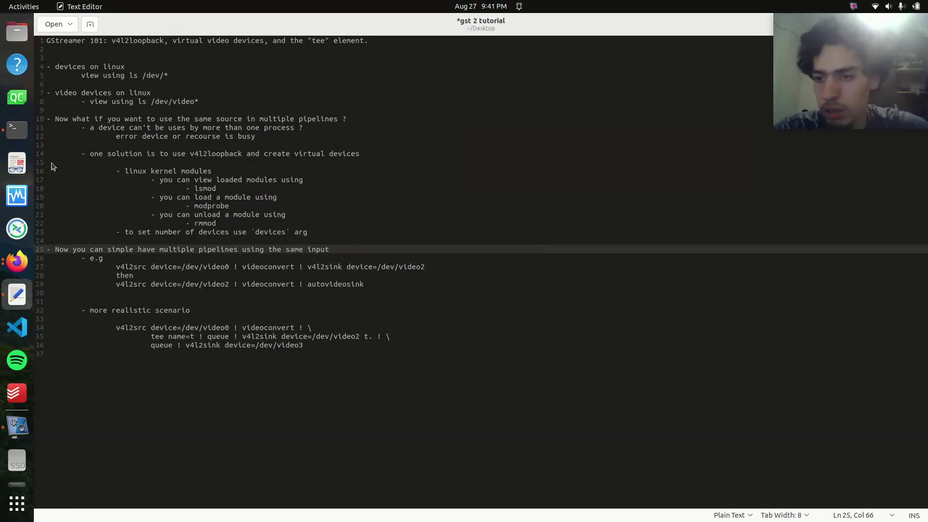
Clear the terminal prompt and paste the corrected pipeline after gst-launch-1.0
{"action": "left_click", "coordinate": [18, 131]}
{"action": "key", "text": "Up"}
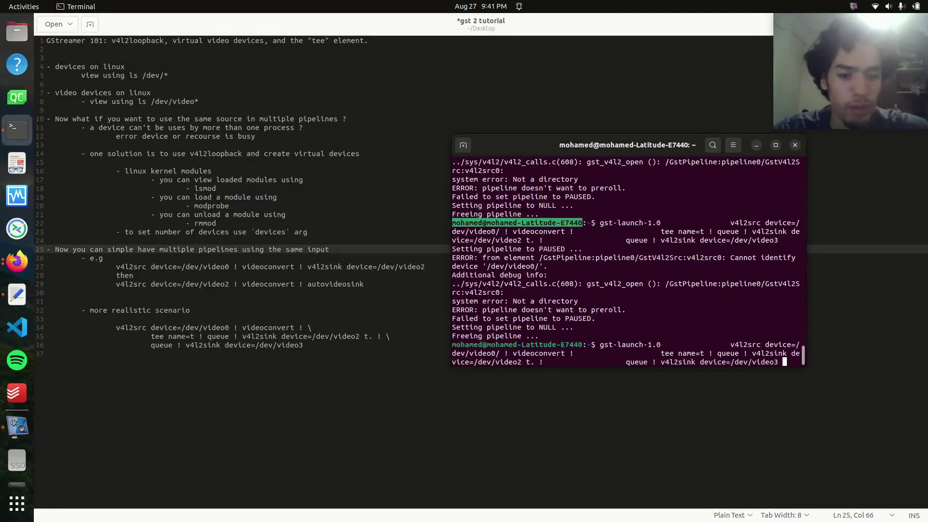
{"action": "key", "text": "Up"}
{"action": "key", "text": "Down"}
{"action": "key", "text": "Up"}
{"action": "key", "text": "Down"}
{"action": "key", "text": "Down"}
{"action": "type", "text": "st-launch-1.0"}
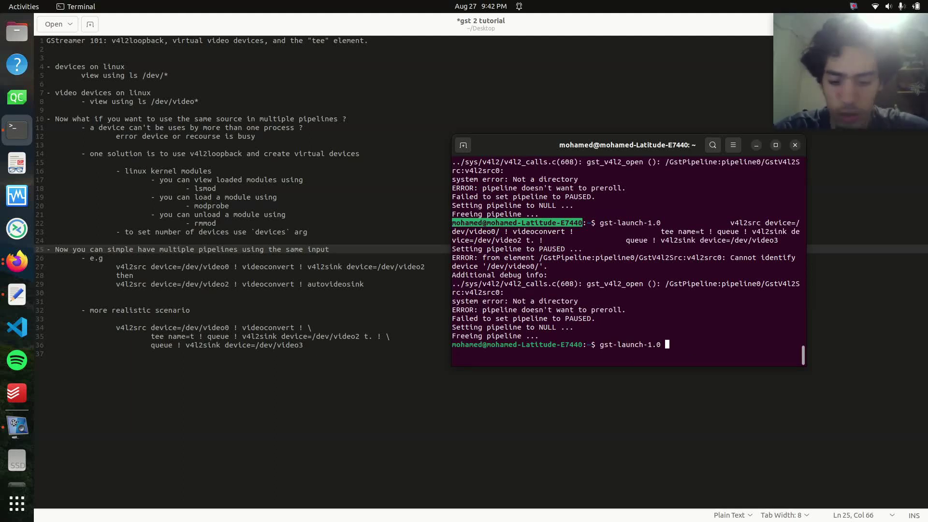
{"action": "key", "text": "ctrl+shift+v"}
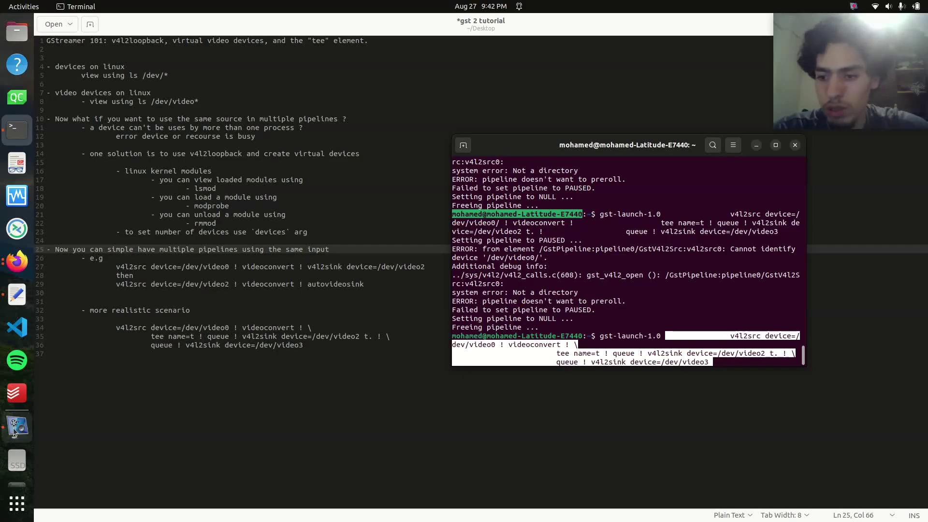
Disable vokoscreenNG's Camera overlay, run the corrected tee pipeline, and open a new tab
{"action": "left_click", "coordinate": [17, 426]}
{"action": "left_click", "coordinate": [285, 344]}
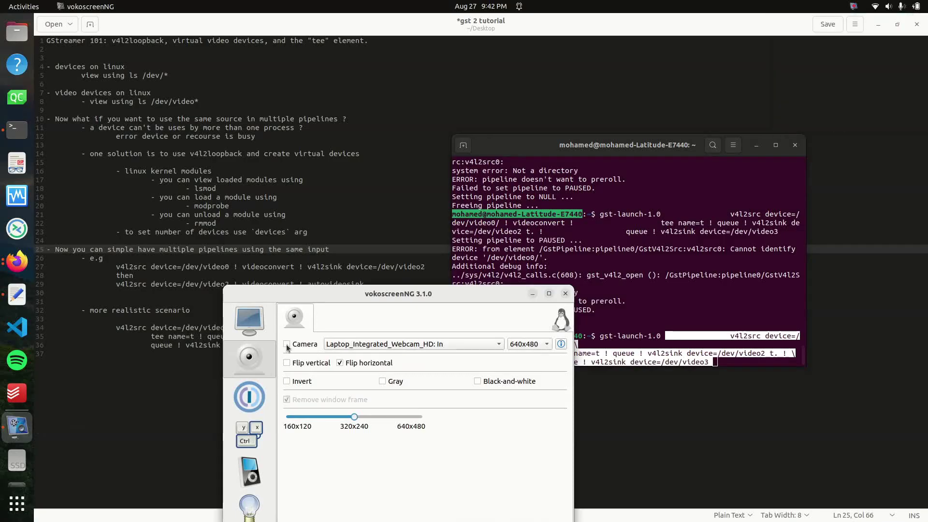
{"action": "left_click", "coordinate": [674, 257]}
{"action": "key", "text": "Return"}
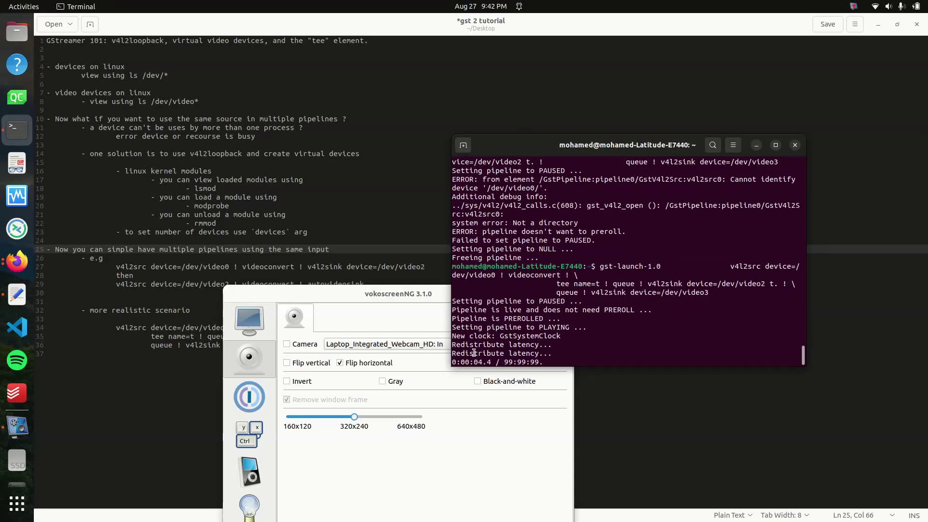
{"action": "left_click", "coordinate": [465, 146]}
{"action": "type", "text": "gst-launch-1.0 v4l2src device=/dev/video2 ! videoconvert ! autovideosink"}
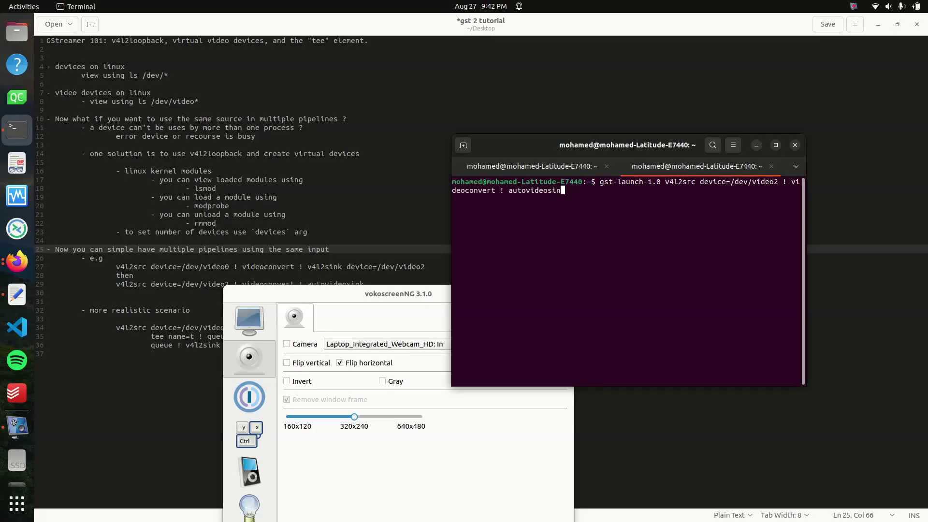
Run the /dev/video2 viewer, shrink its window, and open a third terminal tab
{"action": "key", "text": "Return"}
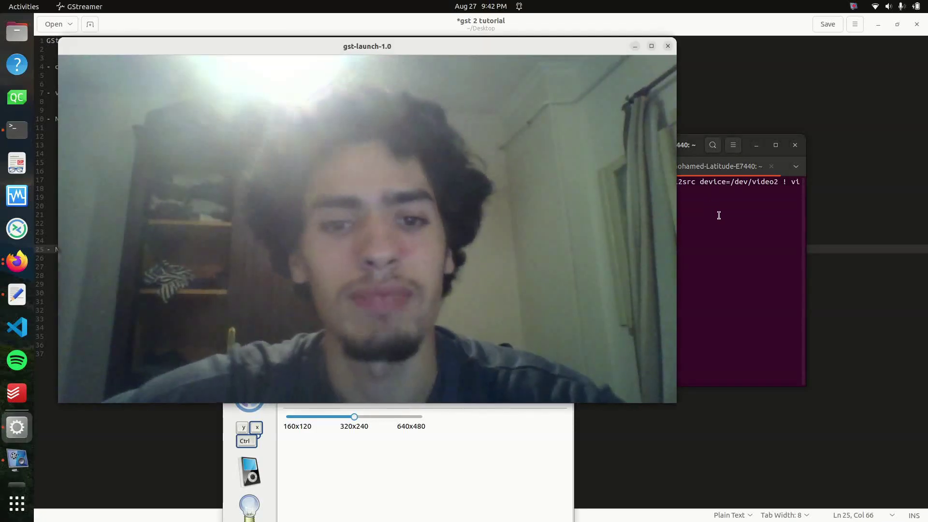
{"action": "left_click", "coordinate": [719, 214]}
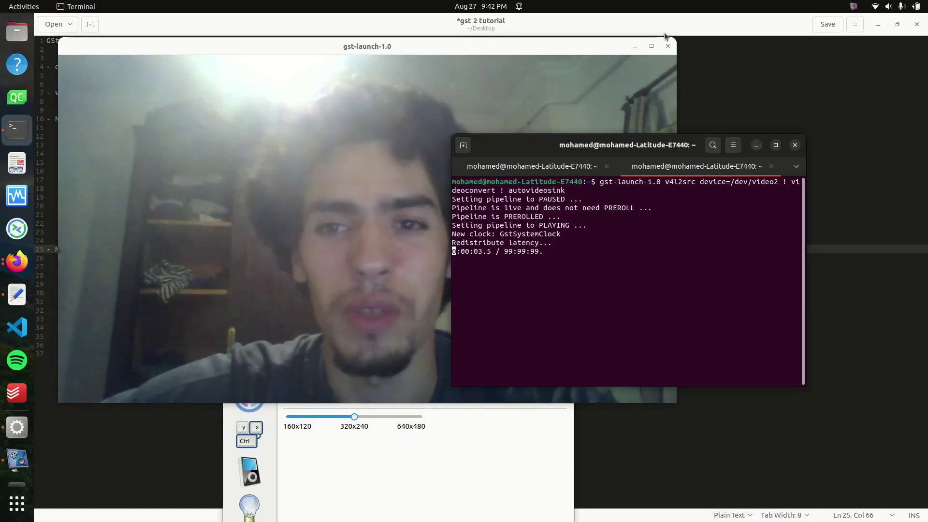
{"action": "left_click_drag", "start_coordinate": [665, 36], "coordinate": [389, 97]}
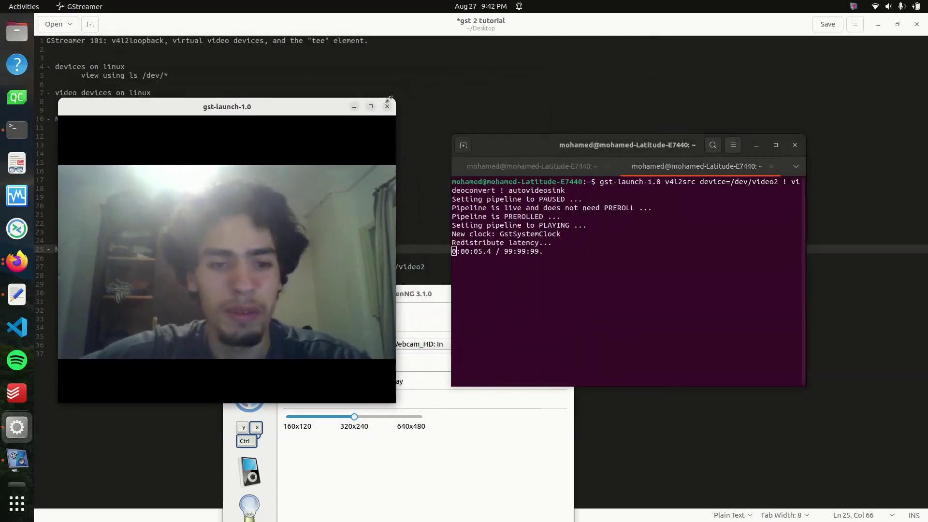
{"action": "left_click", "coordinate": [471, 149]}
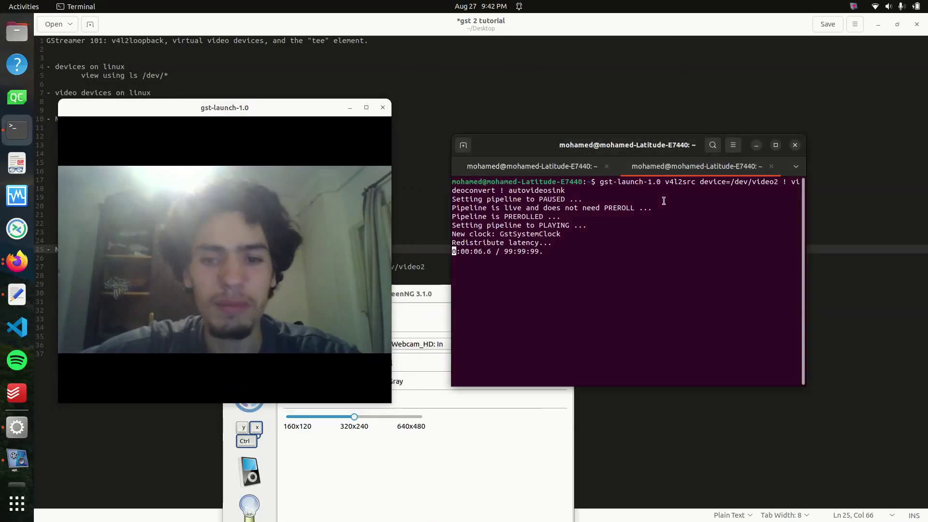
{"action": "left_click", "coordinate": [465, 146]}
{"action": "type", "text": "sudo apt-get install gdm3"}
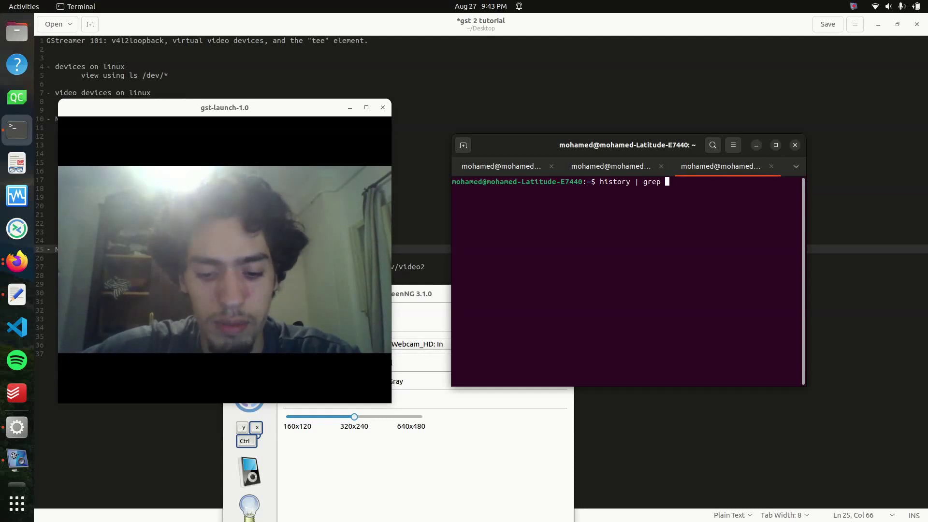
{"action": "type", "text": "nk"}
List autovideosink commands from history and paste the earlier video2 viewer command
{"action": "key", "text": "Return"}
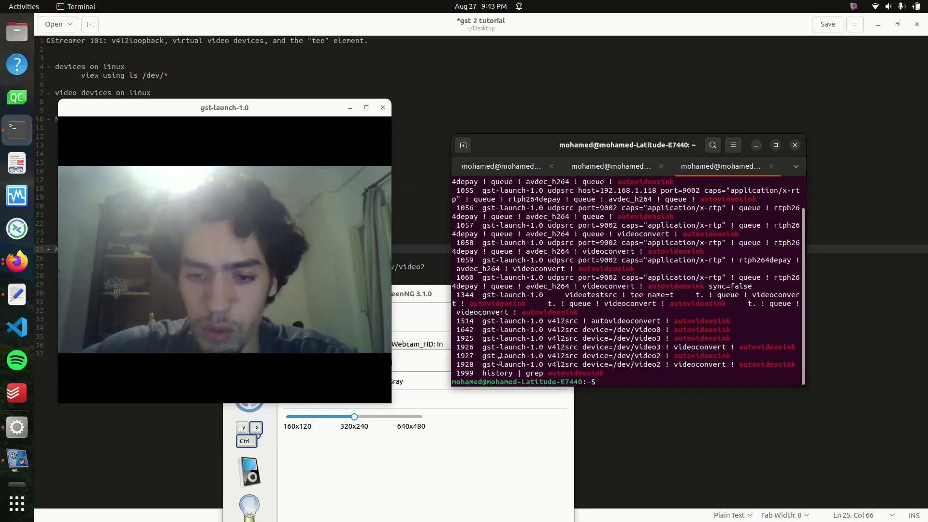
{"action": "left_click_drag", "start_coordinate": [521, 372], "coordinate": [650, 361]}
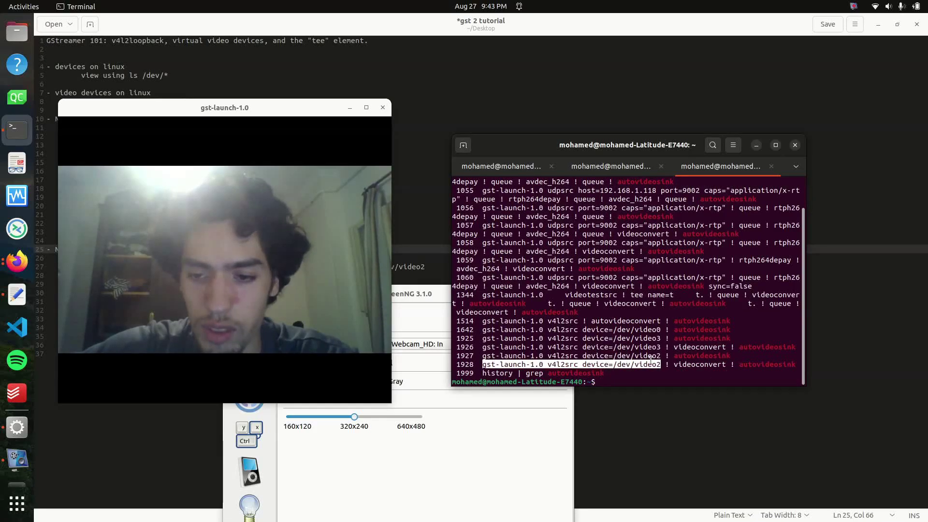
{"action": "right_click", "coordinate": [754, 366]}
{"action": "left_click", "coordinate": [772, 375]}
{"action": "left_click", "coordinate": [731, 367]}
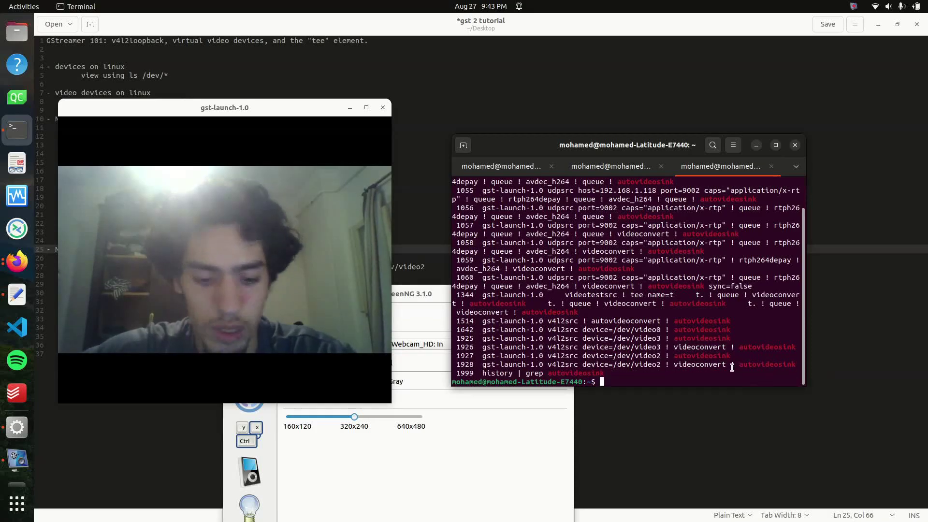
{"action": "type", "text": "gst-launch-1.0 v4l2src device=/dev/video2 ! videoconvert ! autovideosink"}
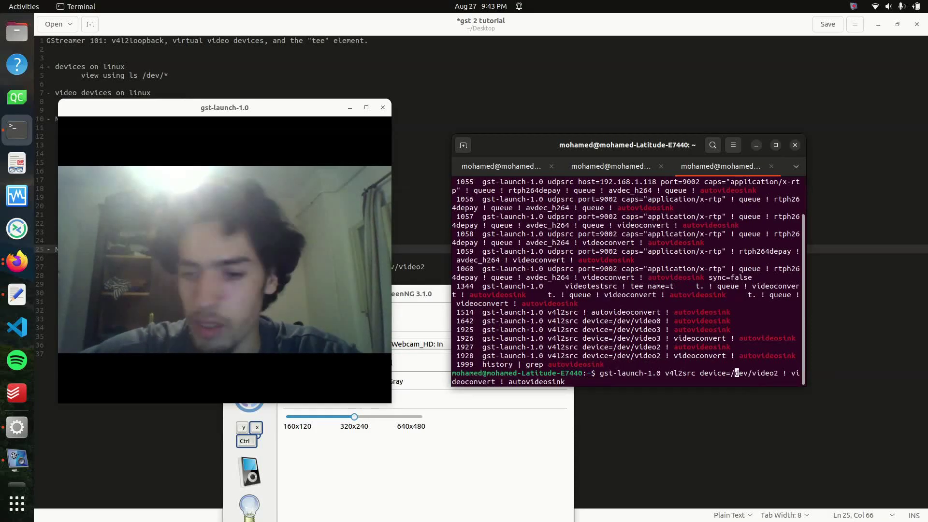
Change the device to /dev/video3, run it, and place its window beside the first
{"action": "key", "text": "BackSpace"}
{"action": "type", "text": "3"}
{"action": "key", "text": "Return"}
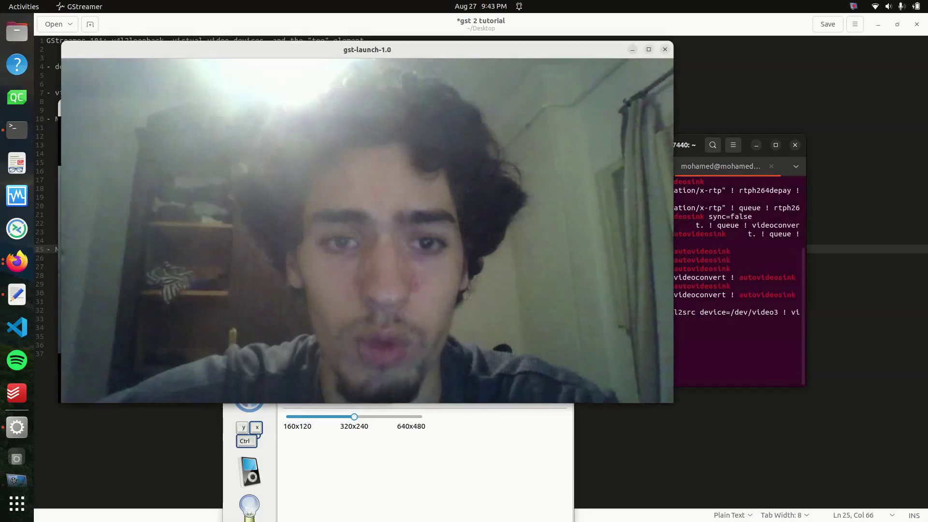
{"action": "left_click_drag", "start_coordinate": [553, 67], "coordinate": [727, 113]}
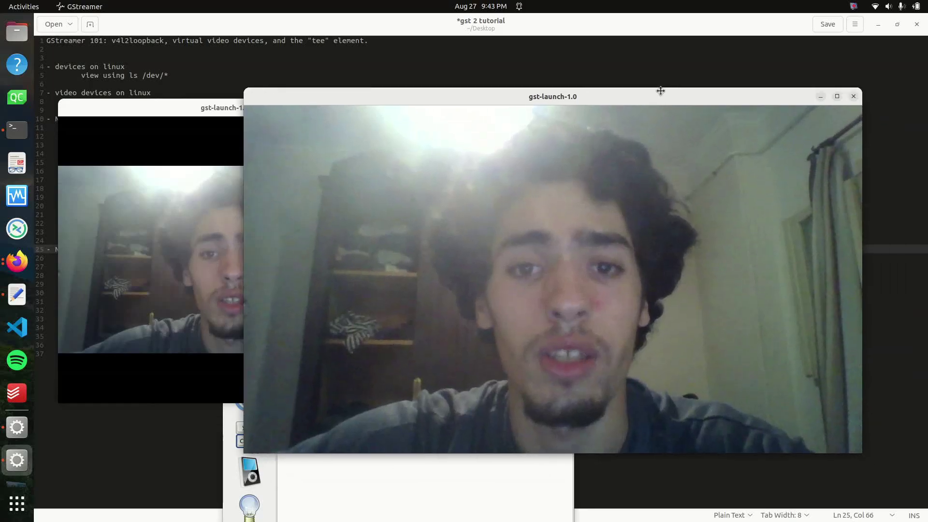
{"action": "mouse_move", "coordinate": [249, 91]}
{"action": "left_mouse_down"}
{"action": "mouse_move", "coordinate": [457, 139]}
{"action": "mouse_move", "coordinate": [461, 107]}
{"action": "left_mouse_up"}
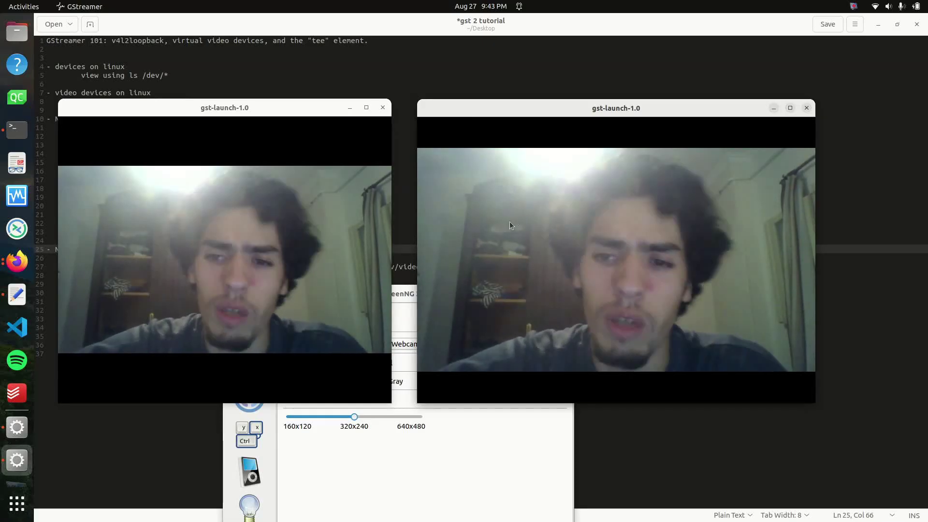
{"action": "key", "text": "alt+Tab"}
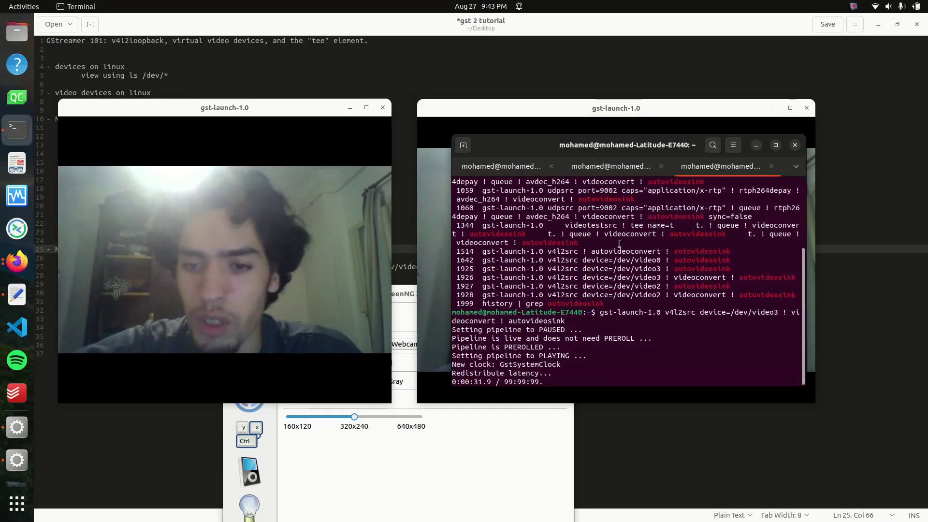
{"action": "key", "text": "ctrl+Page_Down"}
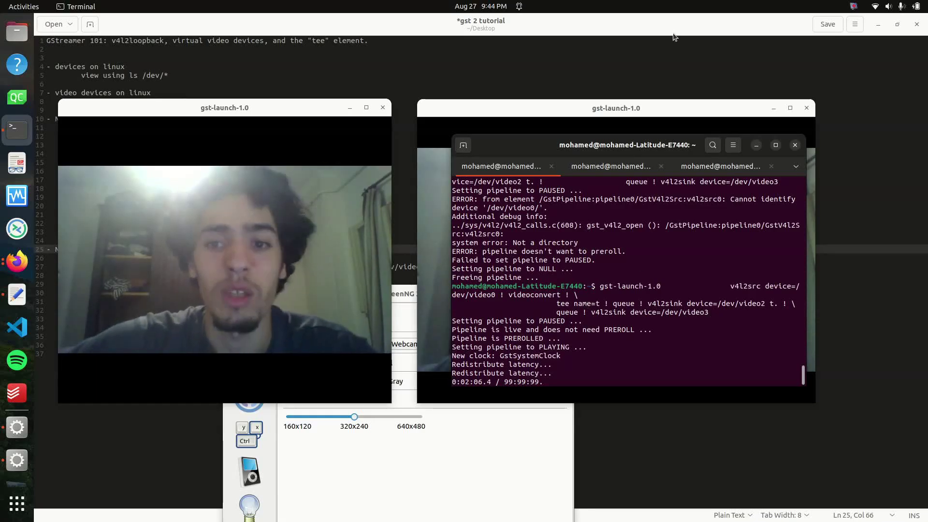
{"action": "left_click", "coordinate": [628, 115]}
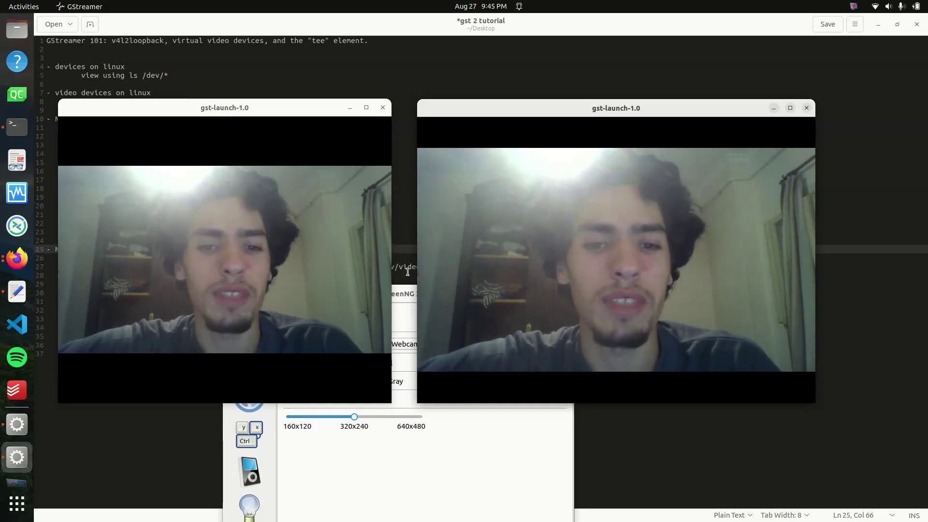
{"action": "left_click_drag", "start_coordinate": [304, 108], "coordinate": [307, 102]}
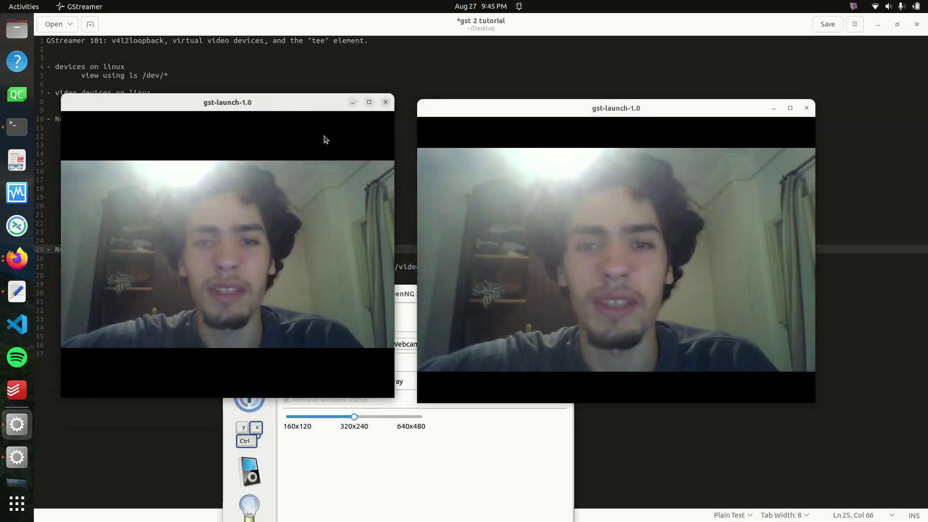